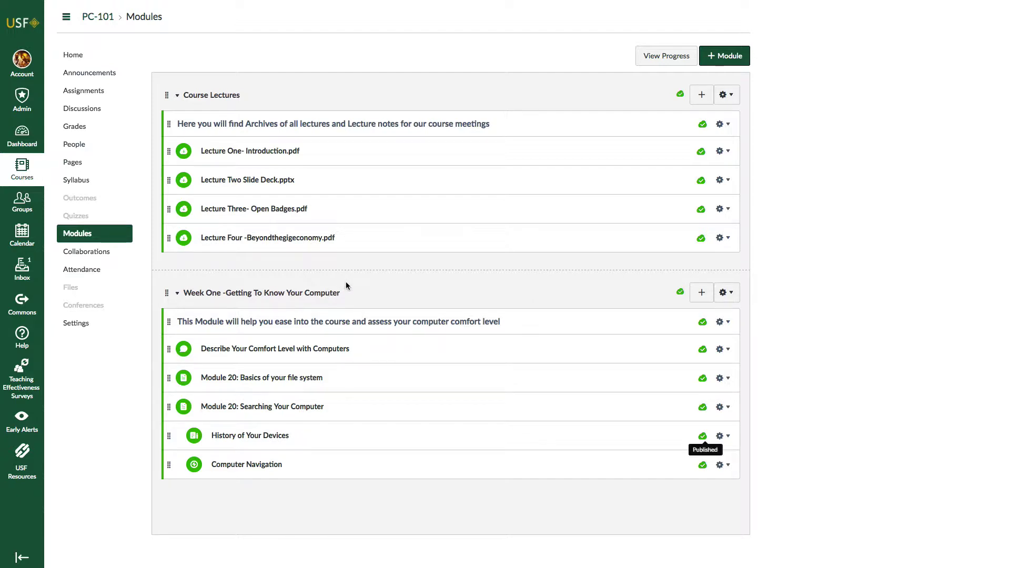
Go to the course's Modules page and create a first module named "Course Lectures".
left_click(125, 235)
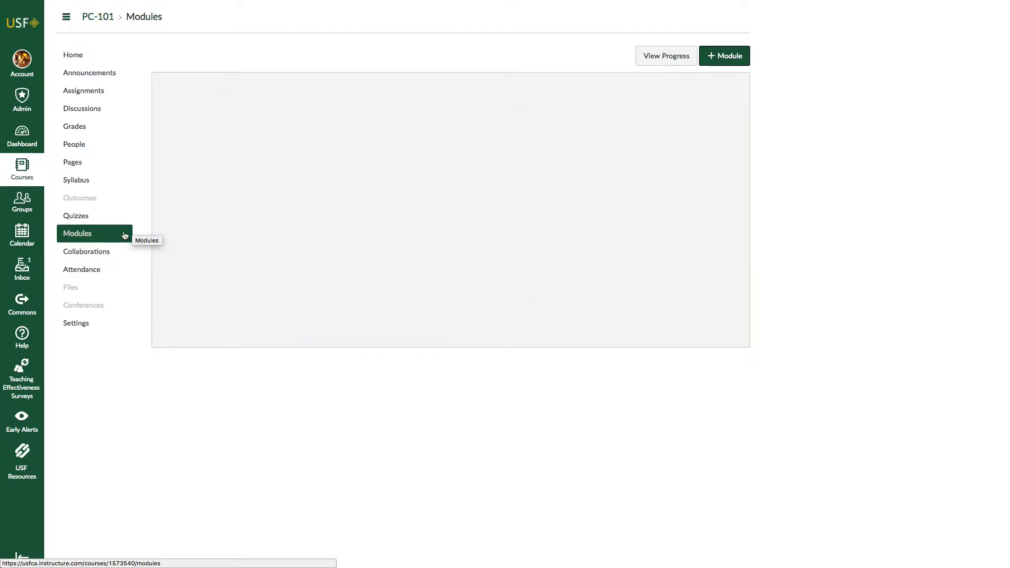
left_click(79, 236)
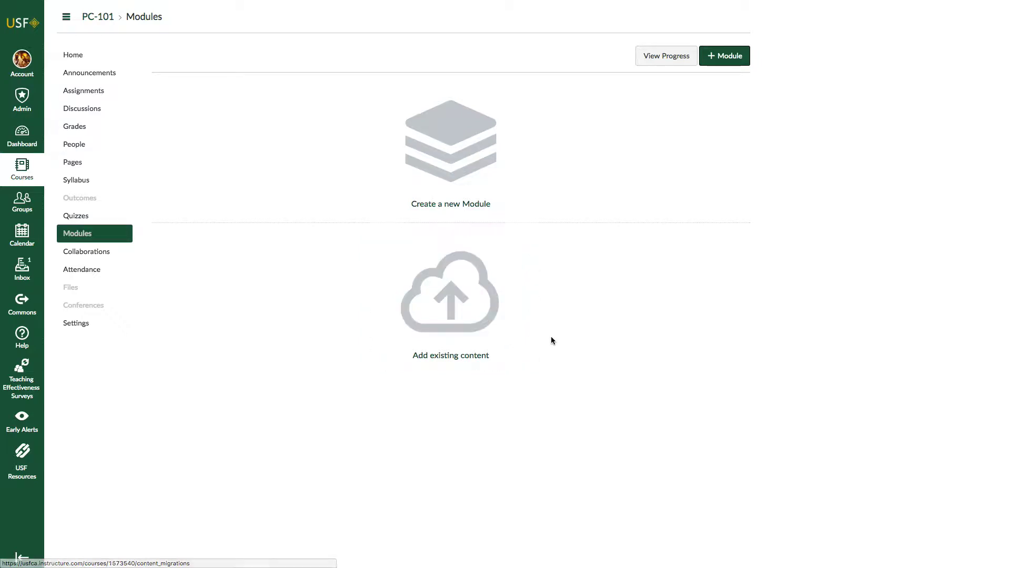
left_click(461, 206)
left_click(434, 236)
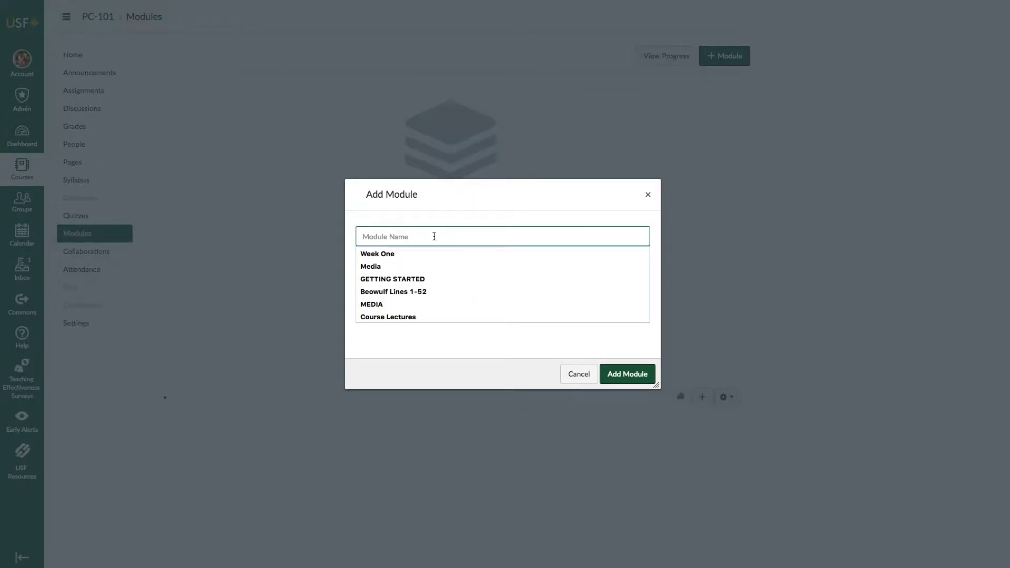
type("Course Lectures")
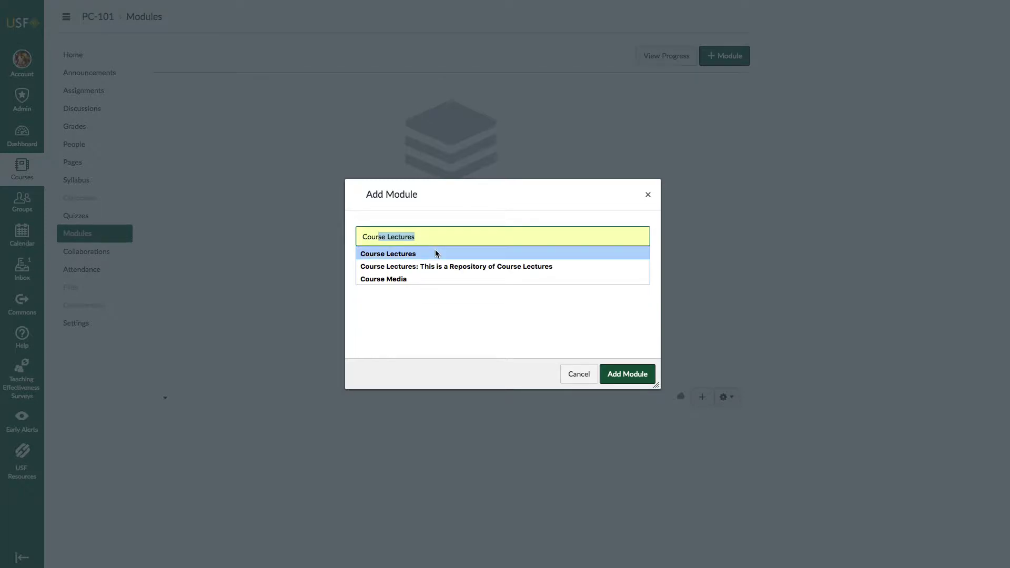
left_click(435, 254)
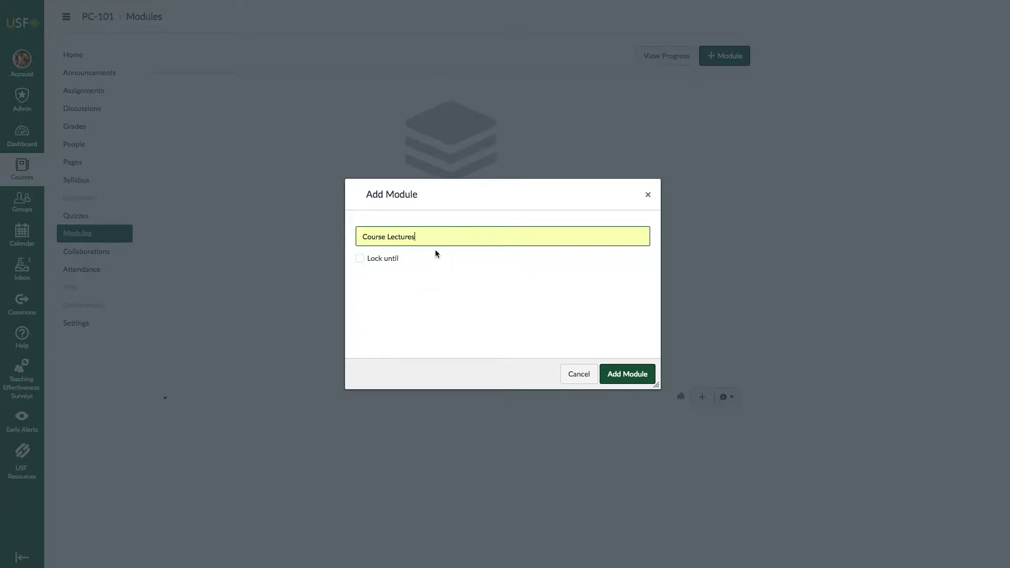
left_click(616, 376)
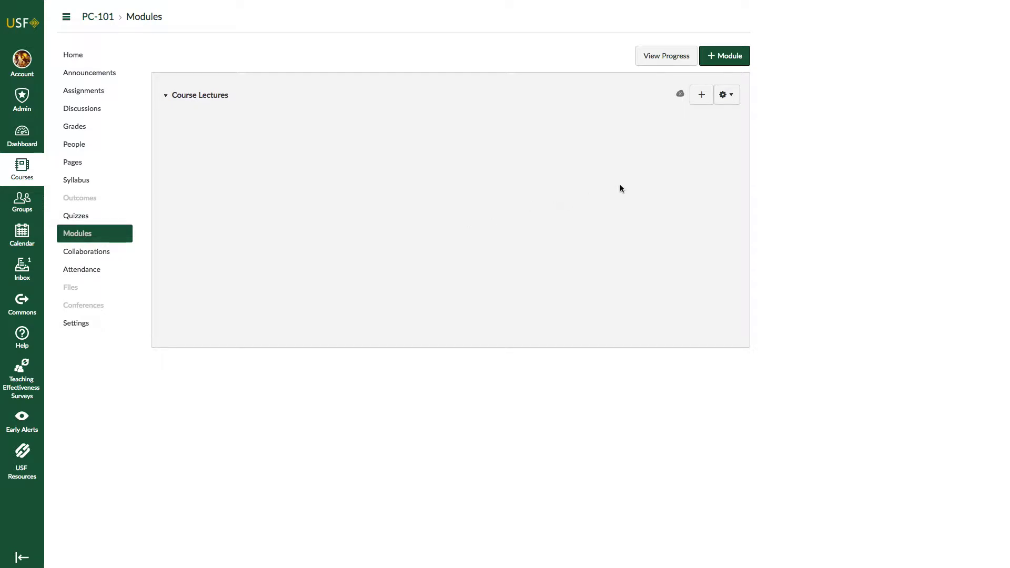
Add a second module named "Week One" to the course.
left_click(721, 57)
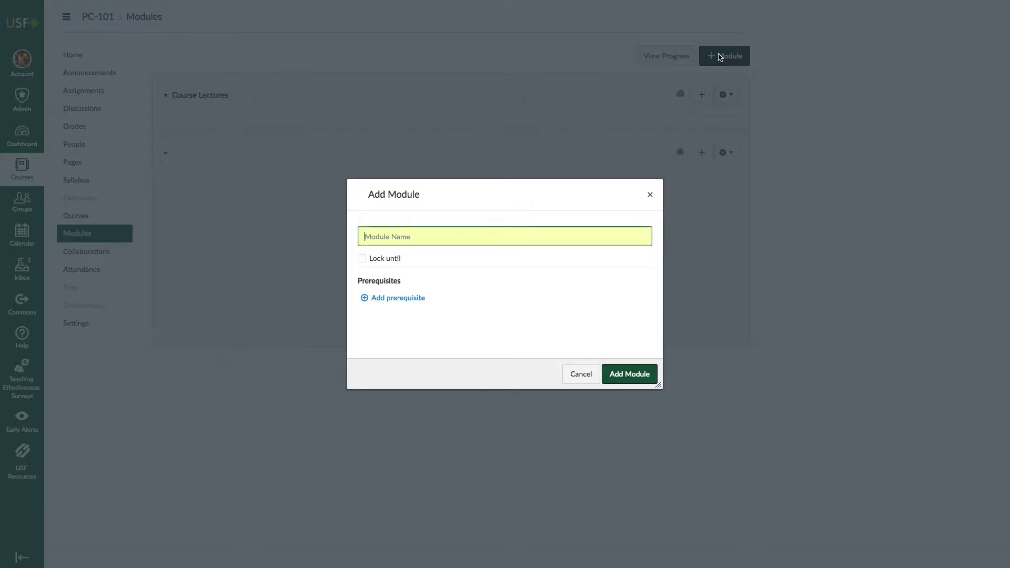
left_click(472, 232)
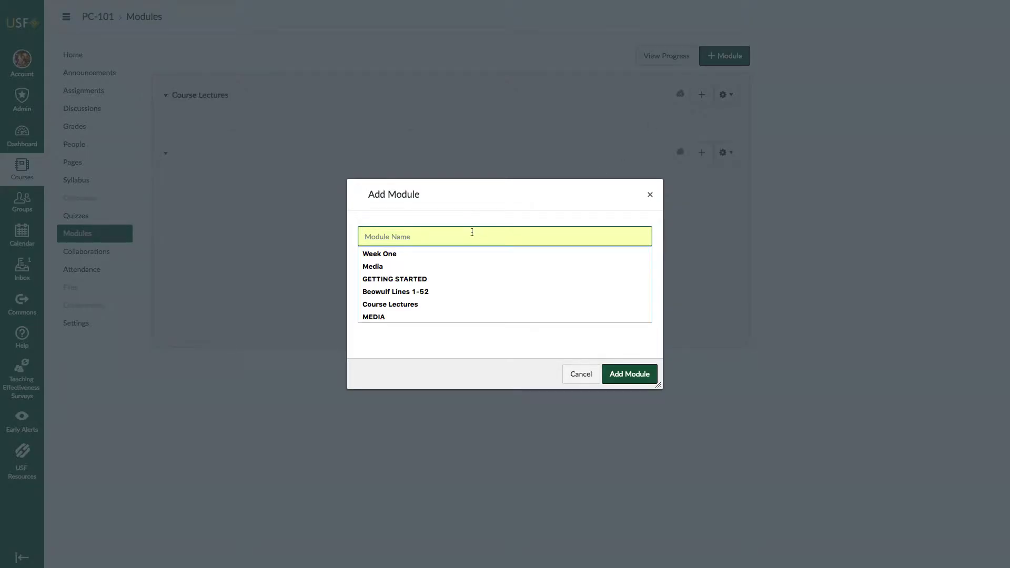
type("Week One")
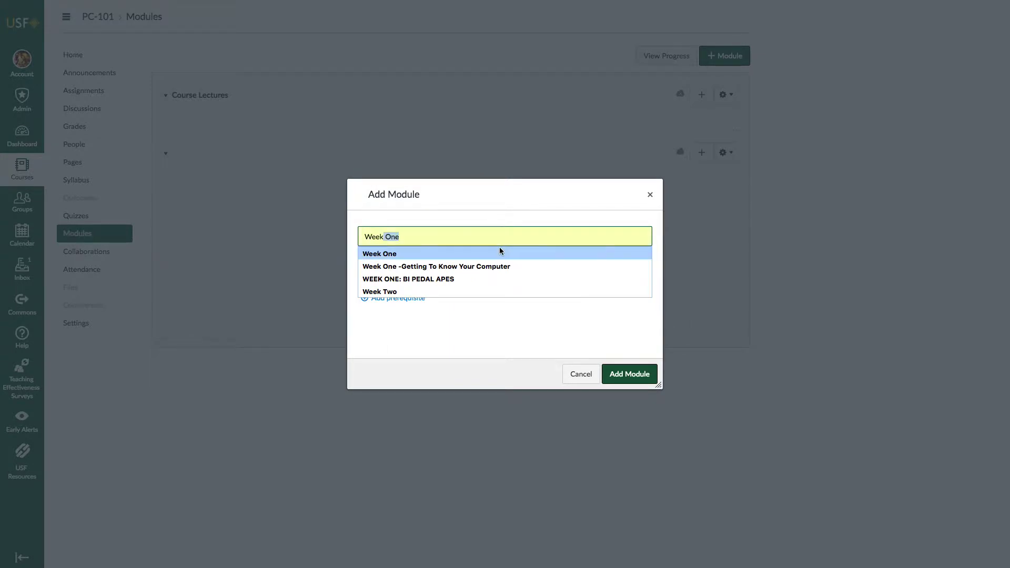
left_click(499, 252)
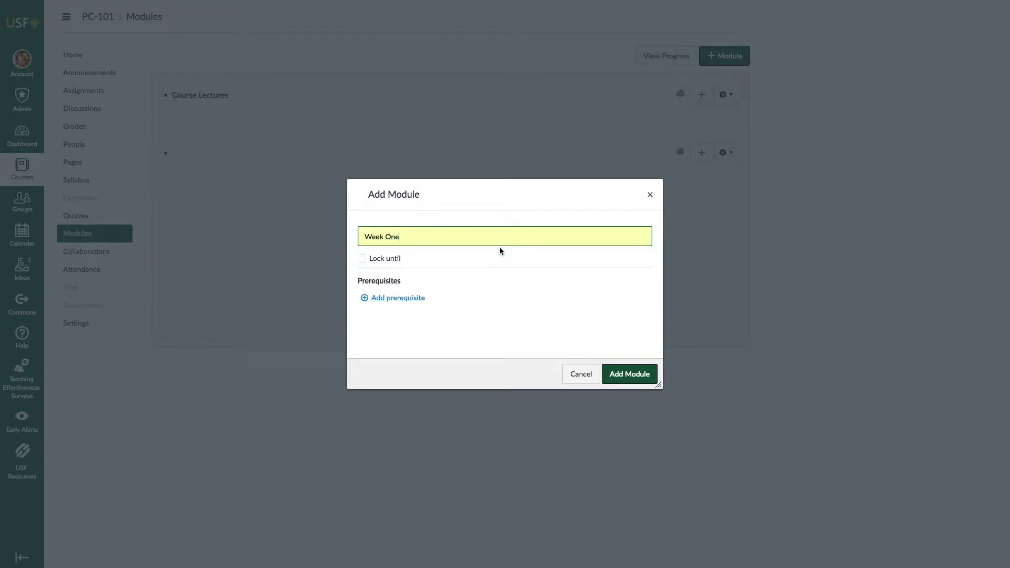
left_click(626, 375)
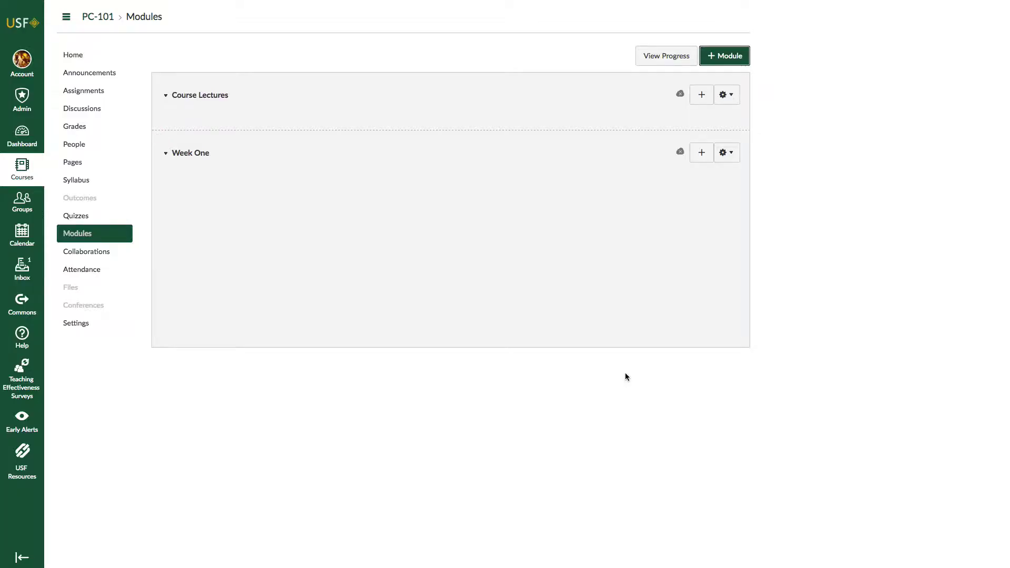
Add a third module named "Week Two" to the course.
left_click(713, 69)
left_click(421, 238)
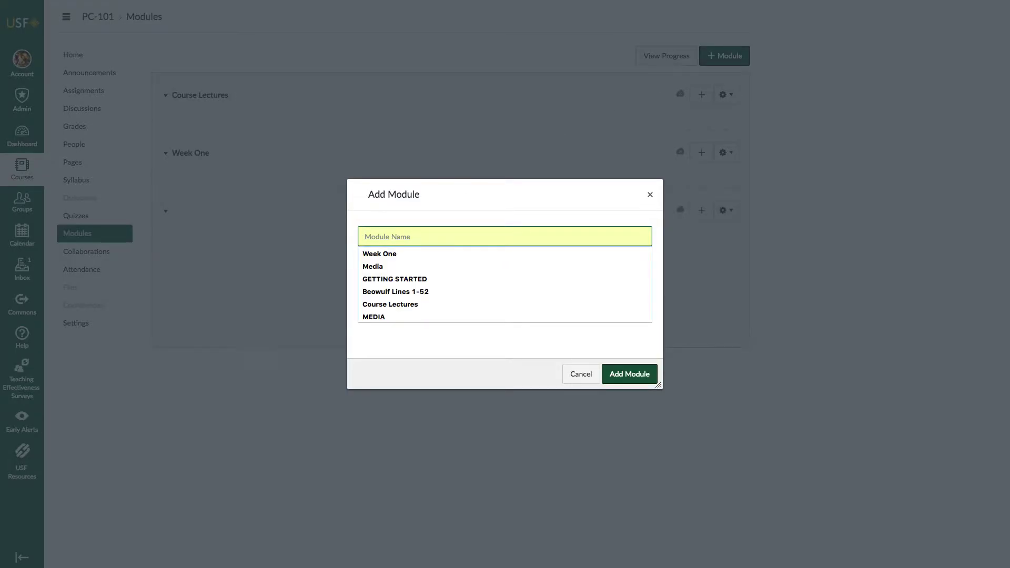
type("Week Two")
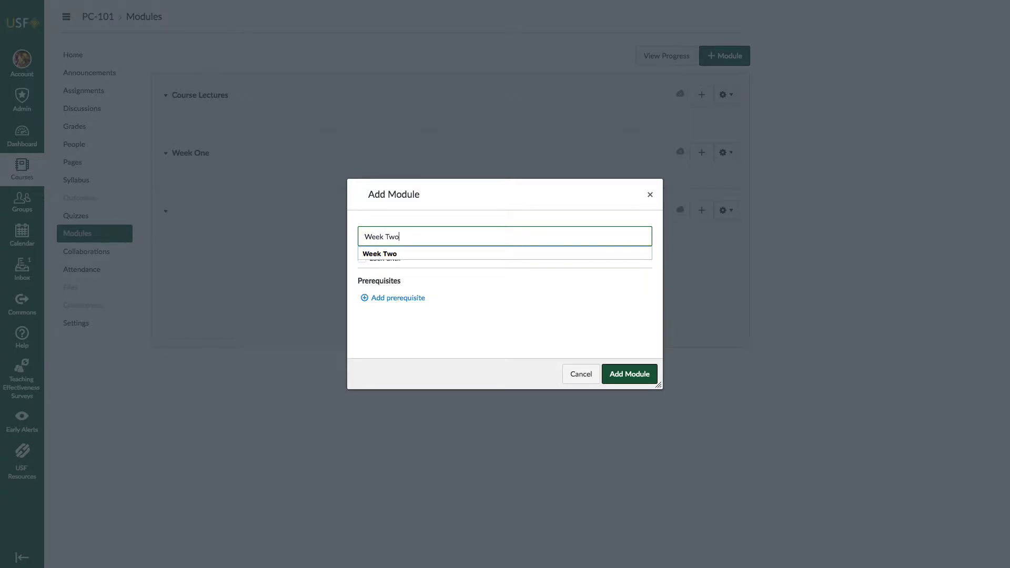
left_click(624, 375)
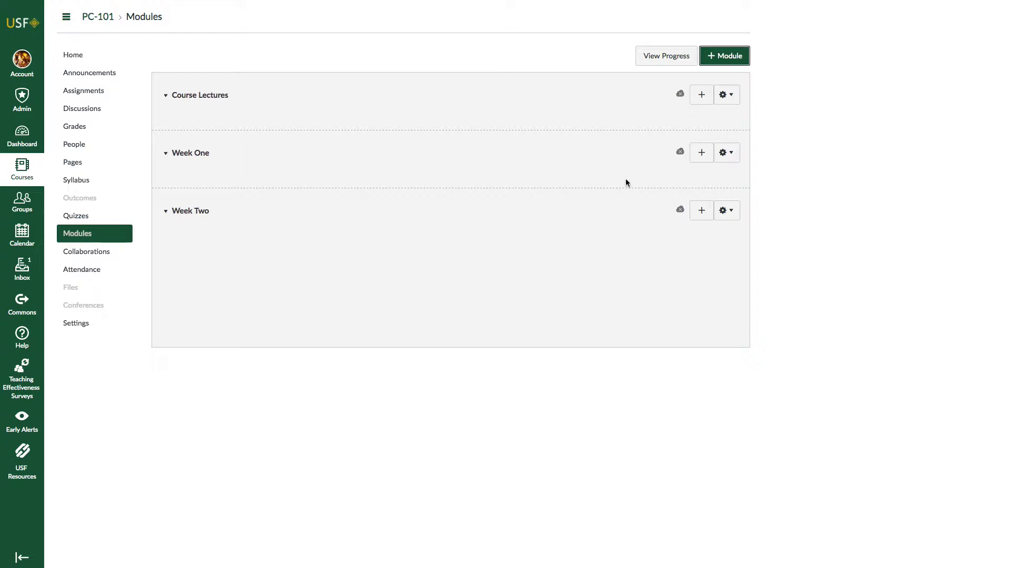
Publish the Course Lectures, Week One and Week Two modules.
left_click(680, 95)
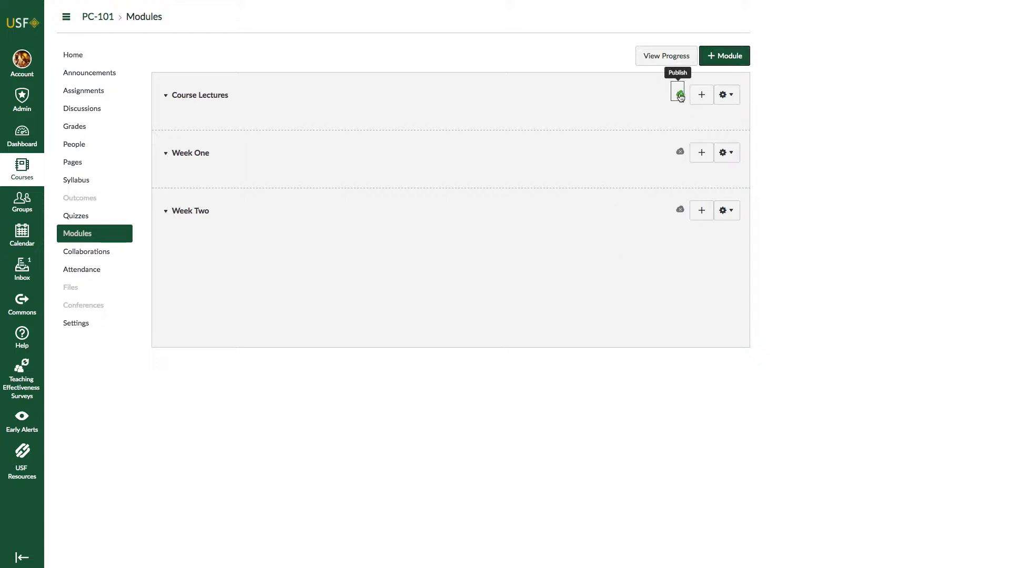
left_click(681, 153)
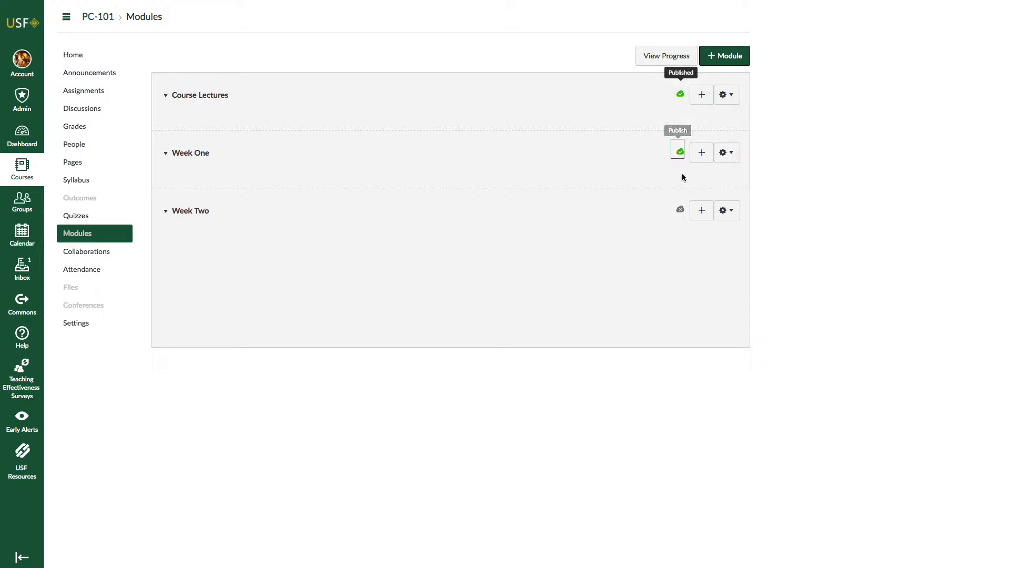
left_click(681, 211)
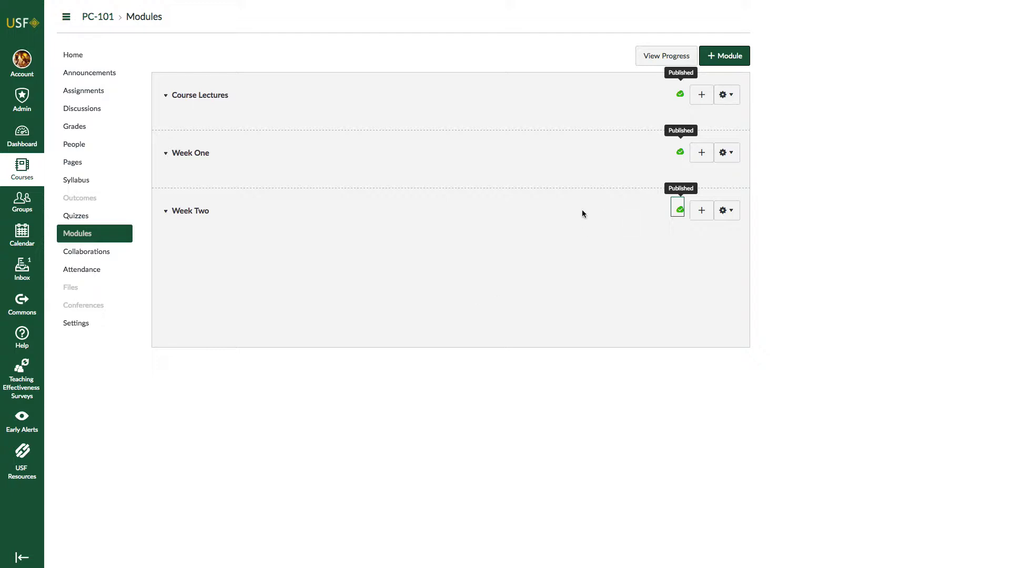
Start adding an item to the Course Lectures module and set the item type to File.
left_click(701, 97)
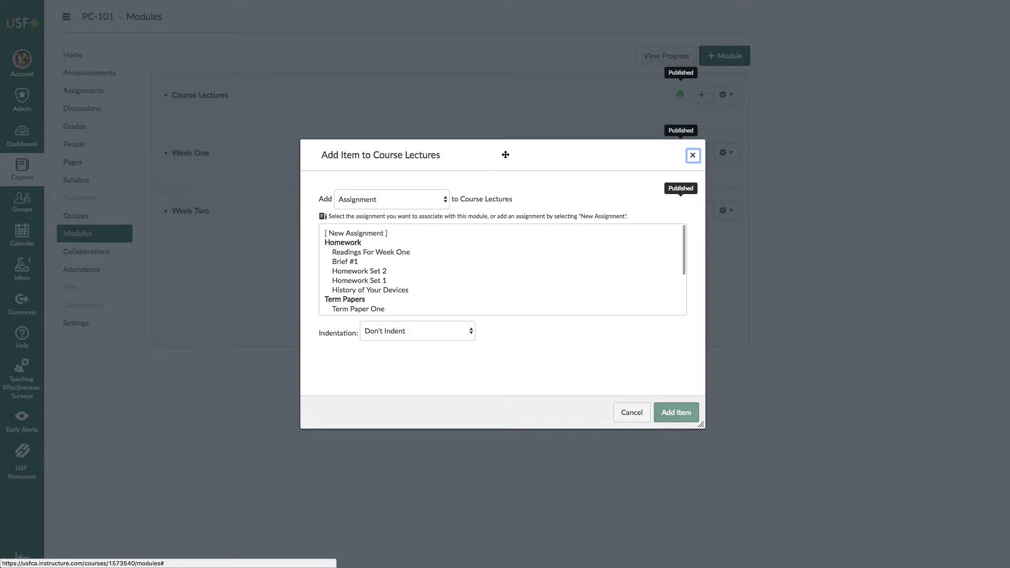
left_click_drag(506, 155, 407, 78)
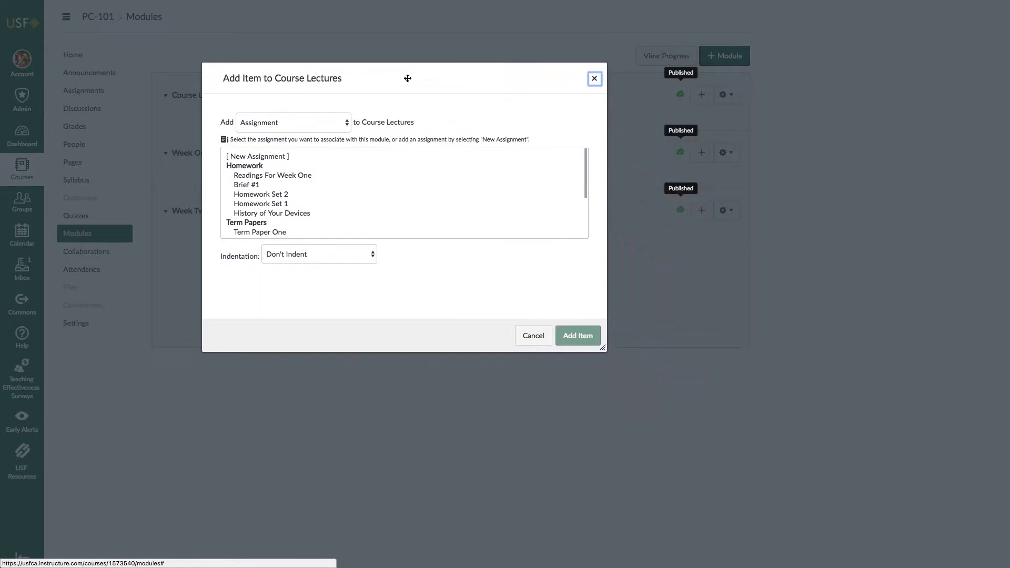
left_click(347, 124)
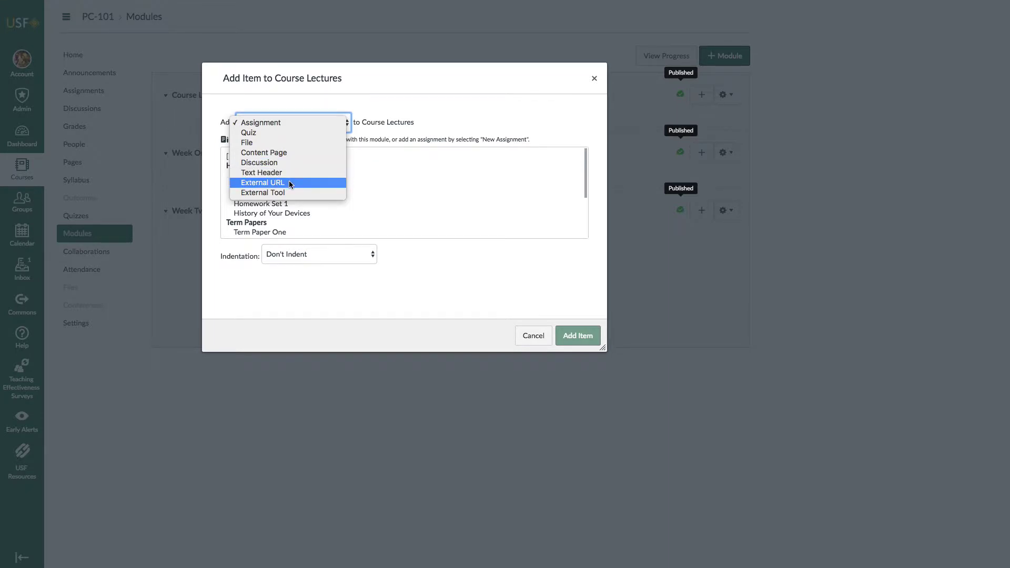
left_click(428, 103)
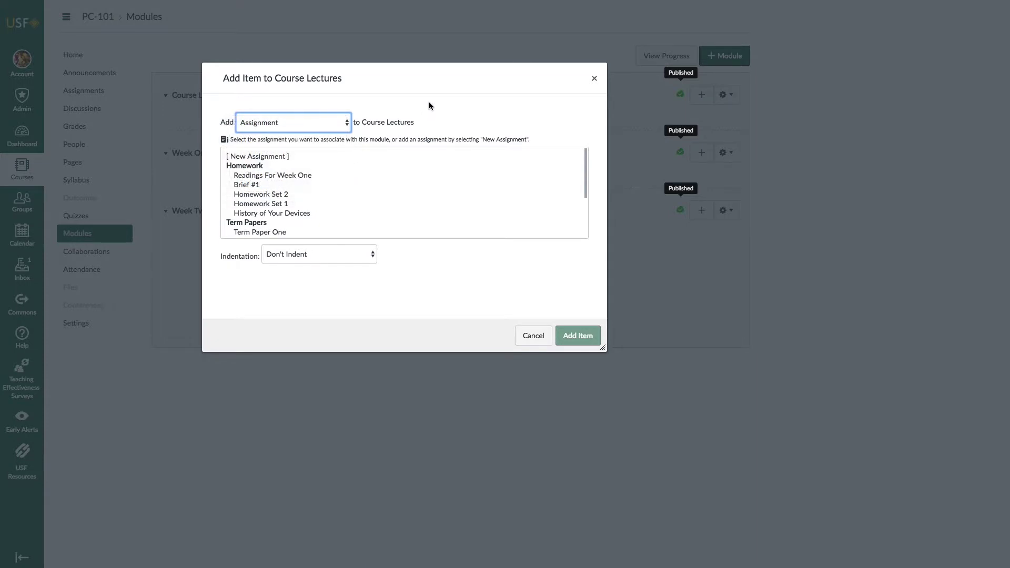
left_click(346, 125)
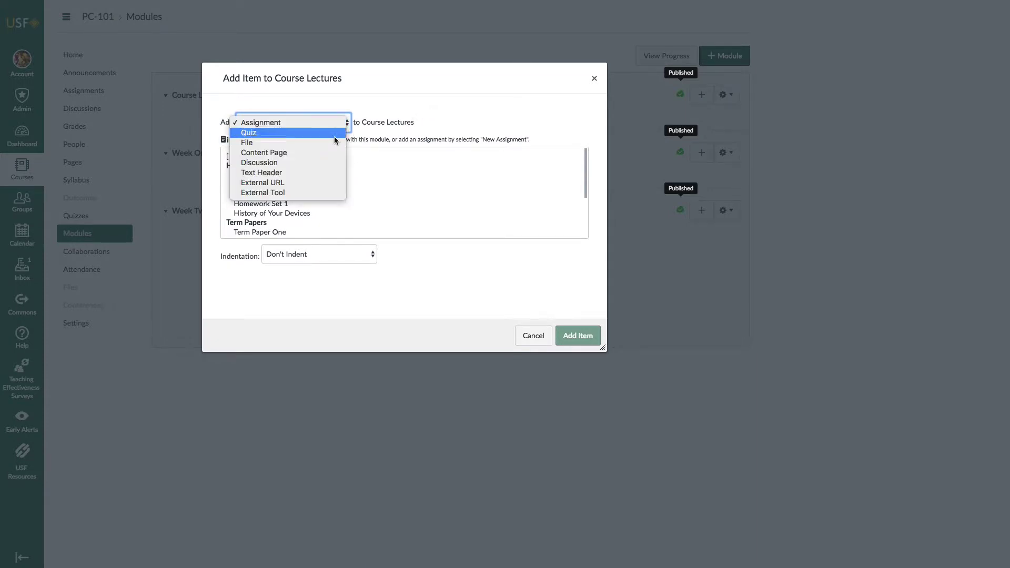
left_click(332, 142)
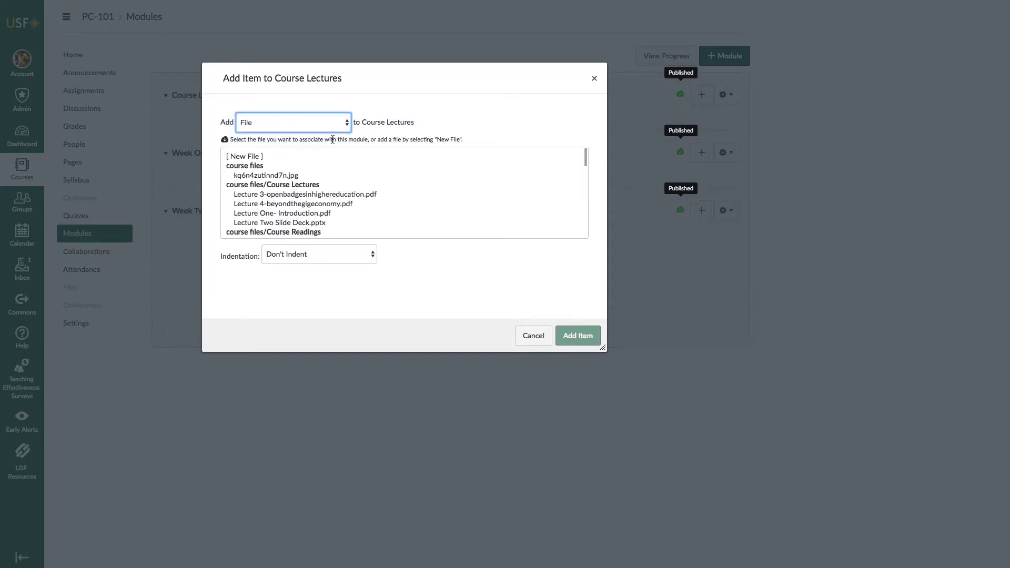
Browse the course files and add Lecture 3-openbadgesinhighereducation.pdf to the Course Lectures module.
scroll(386, 173, "down", 5)
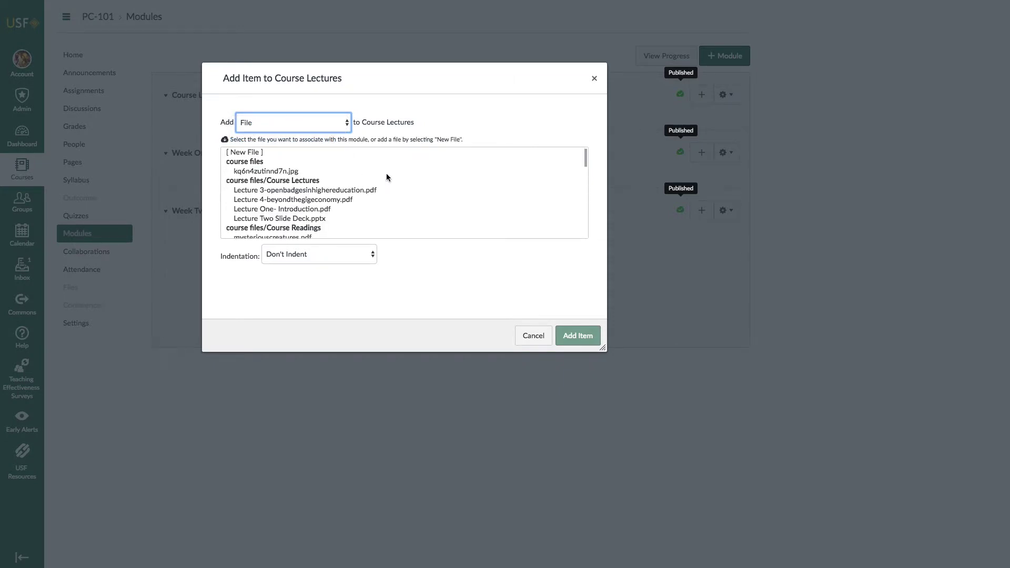
scroll(386, 172, "down", 15)
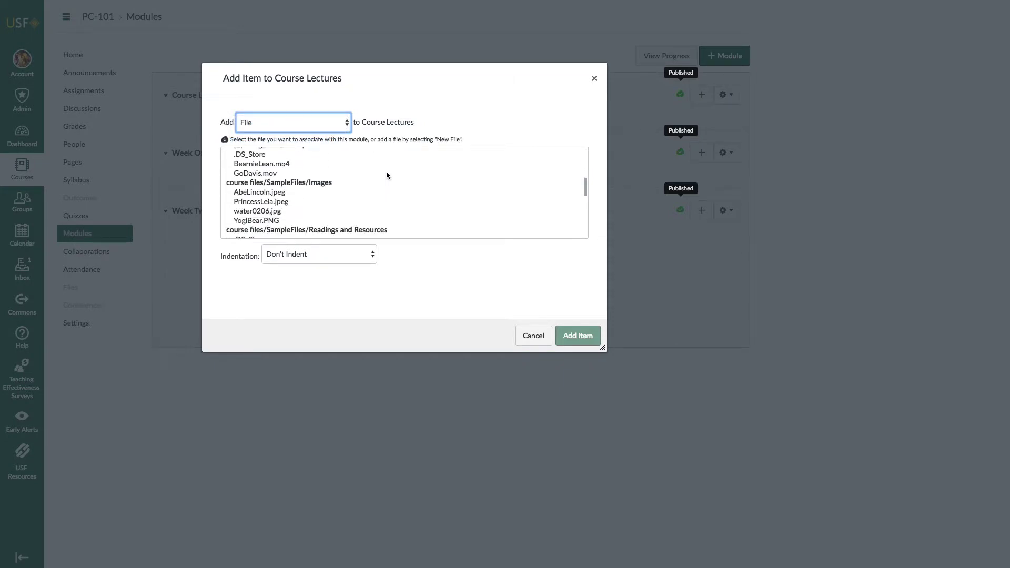
scroll(387, 174, "down", 2)
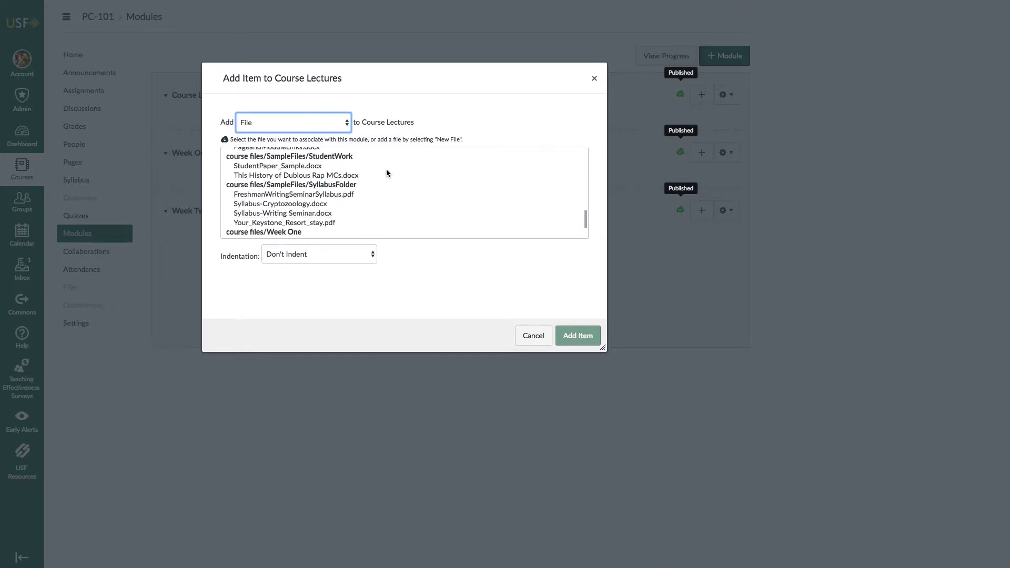
scroll(387, 173, "down", 3)
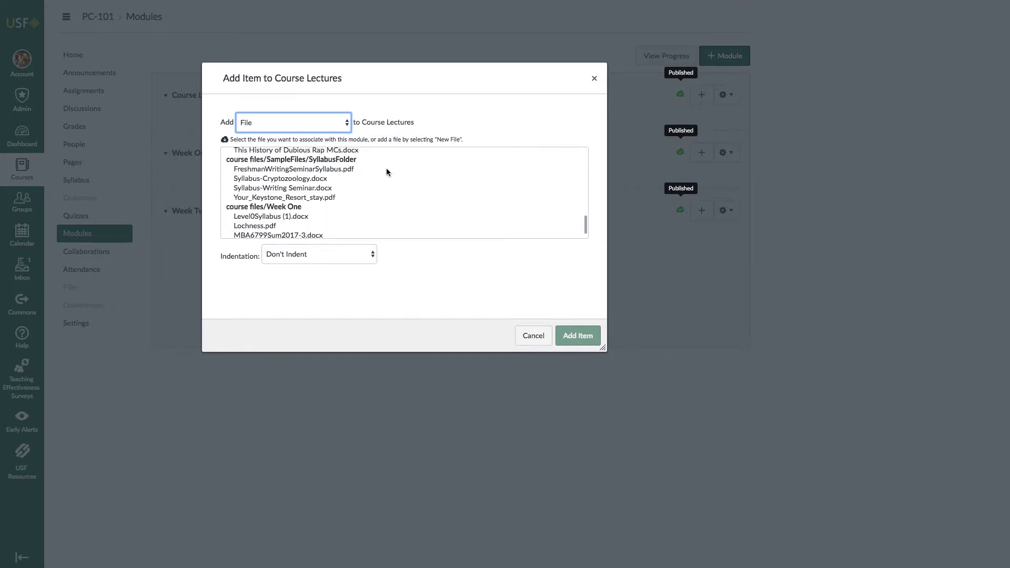
scroll(386, 172, "down", 1)
scroll(386, 172, "up", 3)
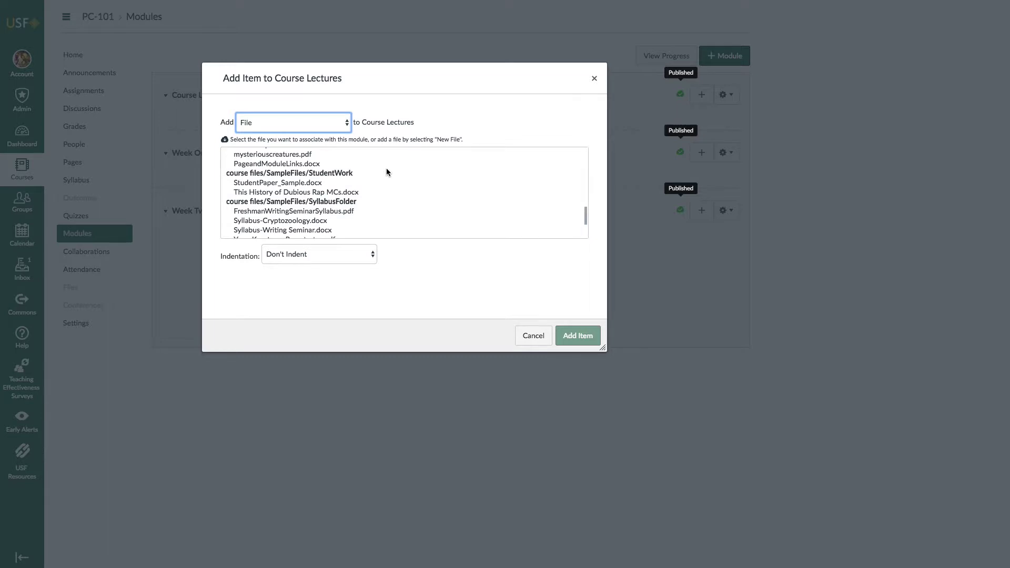
scroll(386, 172, "down", 3)
scroll(386, 171, "up", 10)
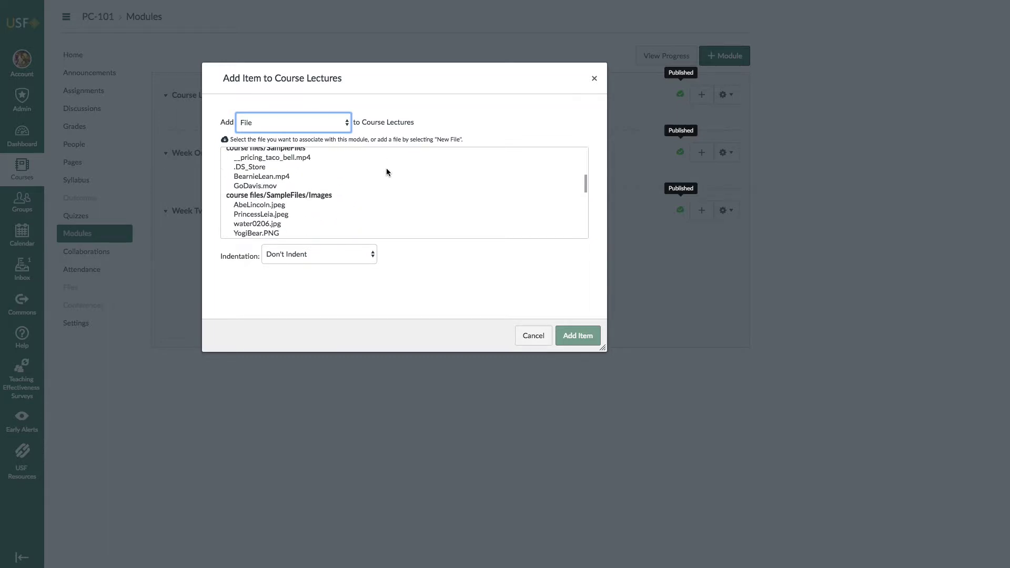
scroll(386, 167, "up", 8)
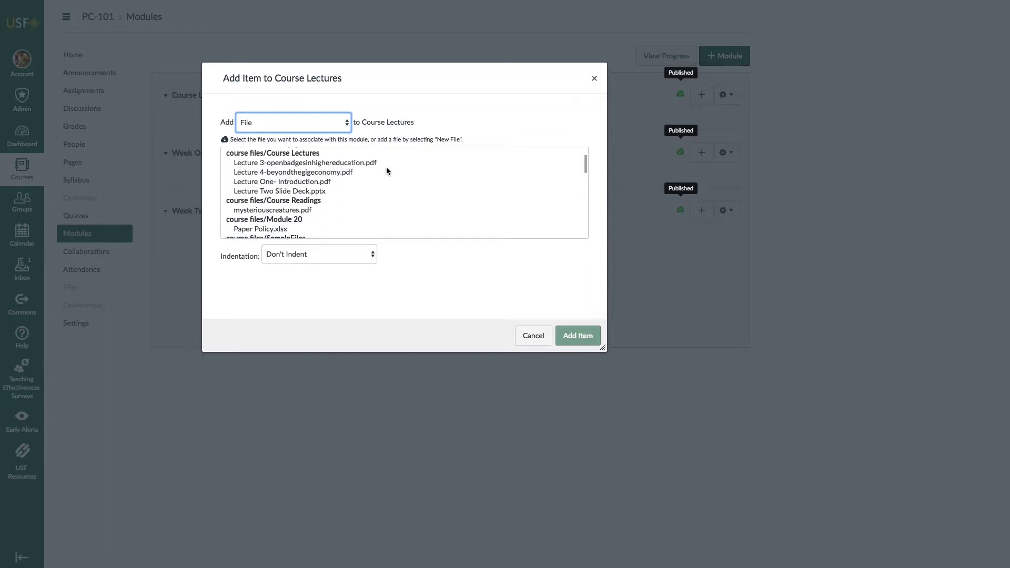
scroll(387, 169, "up", 3)
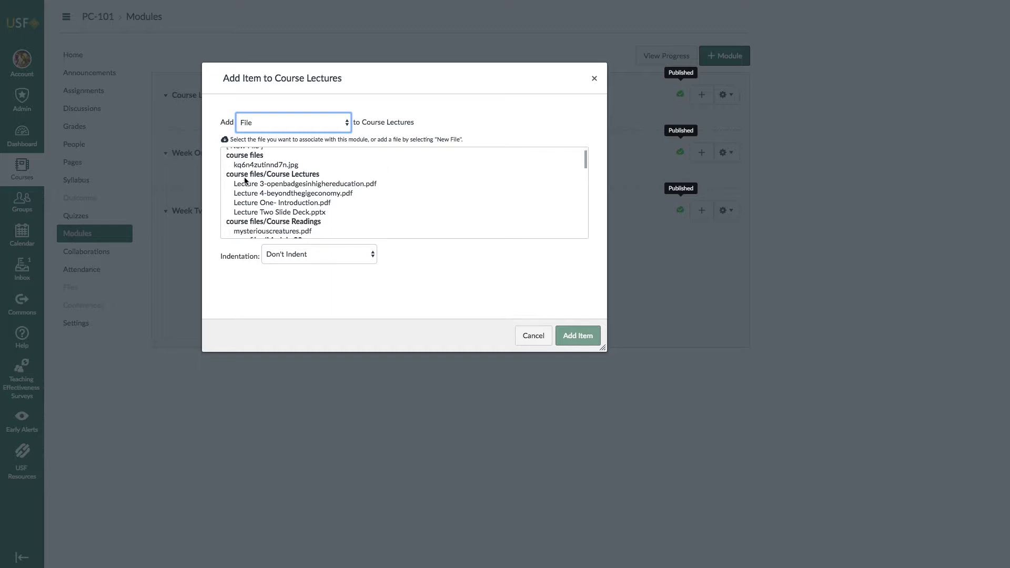
left_click(301, 186)
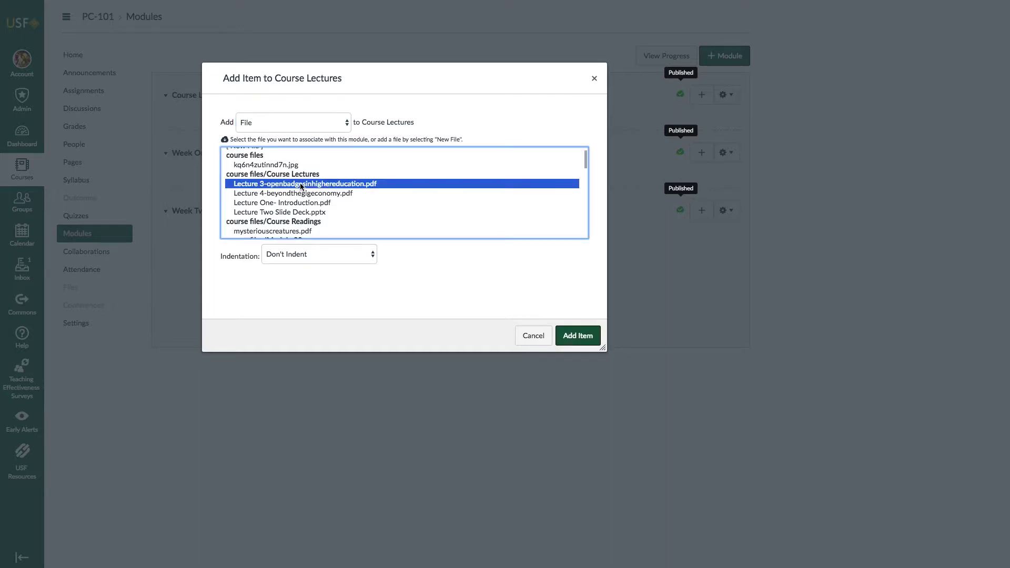
left_click(560, 337)
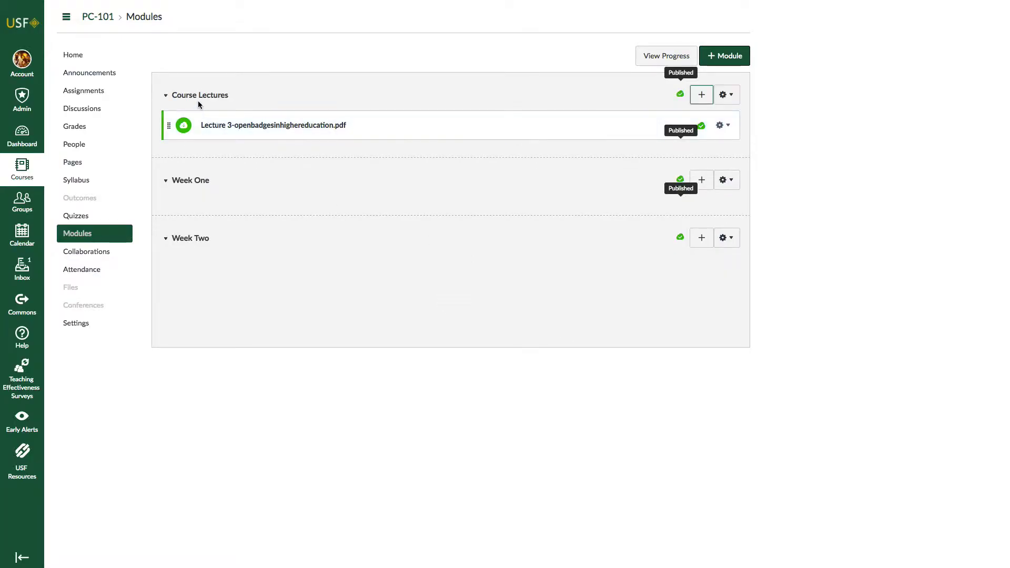
Add Lecture 4-beyondthegigeconomy.pdf, Lecture One- Introduction.pdf and Lecture Two Slide Deck.pptx together to the Course Lectures module.
left_click(702, 95)
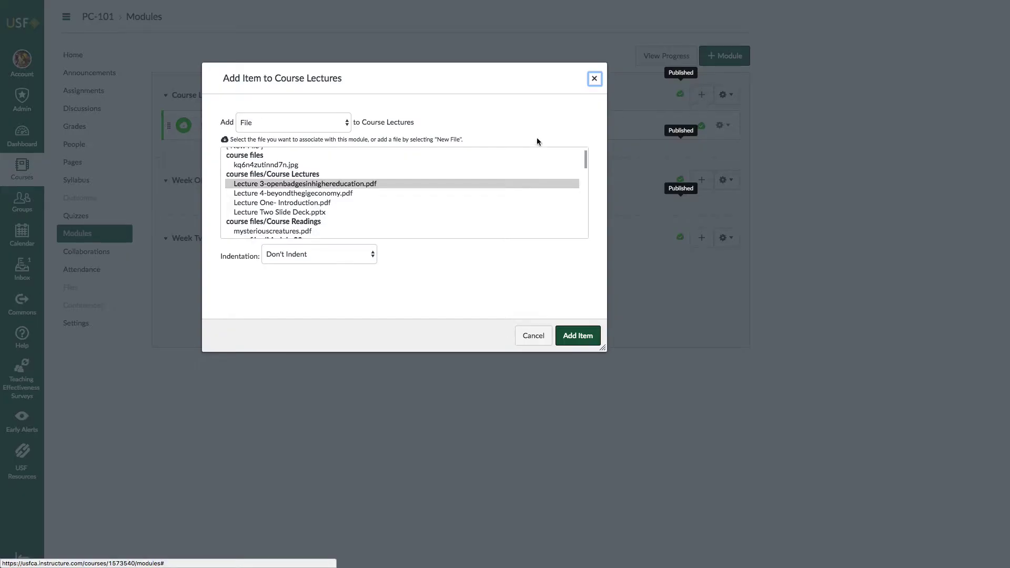
left_click(308, 194)
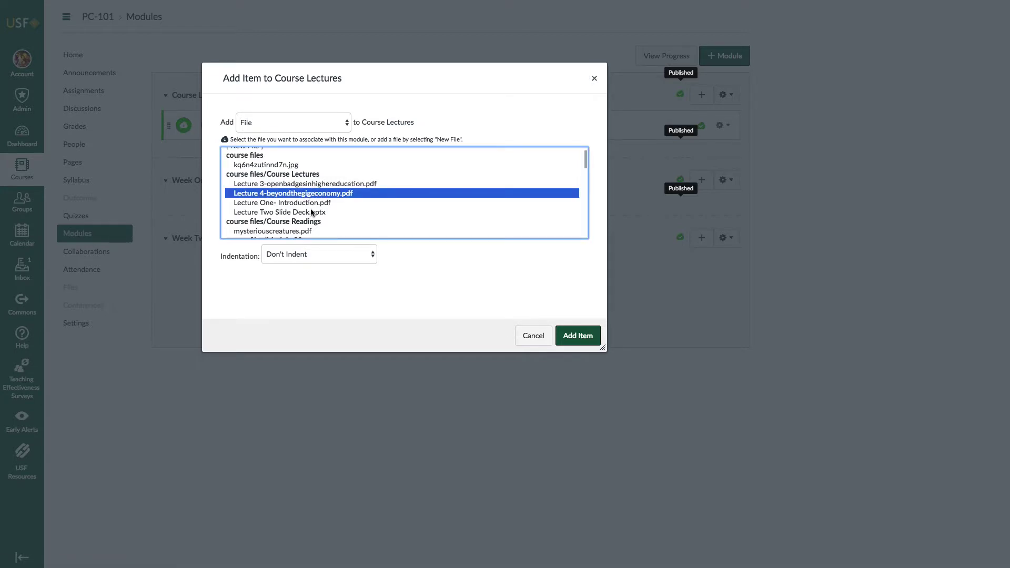
left_click(313, 213, "shift")
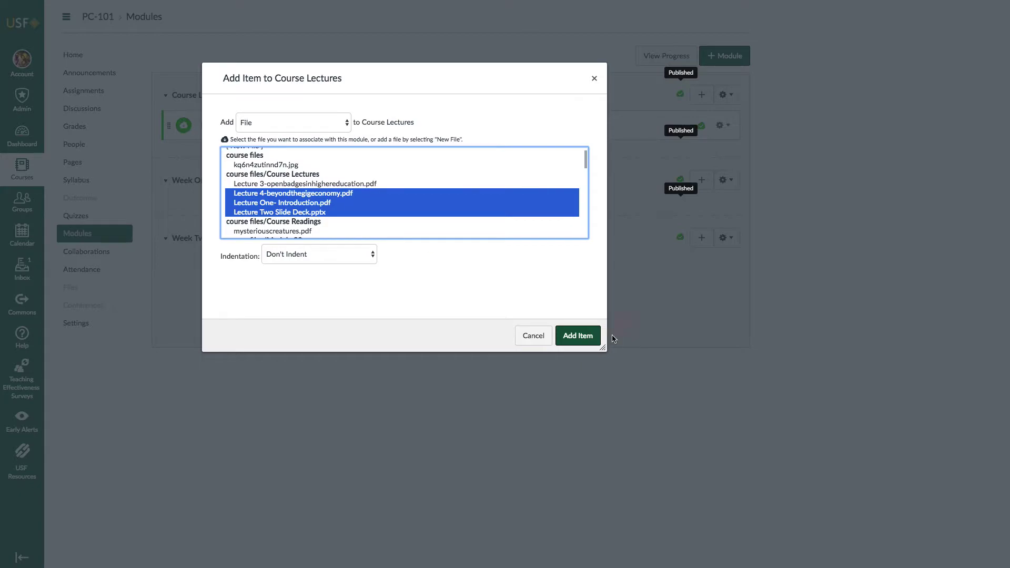
left_click(574, 337)
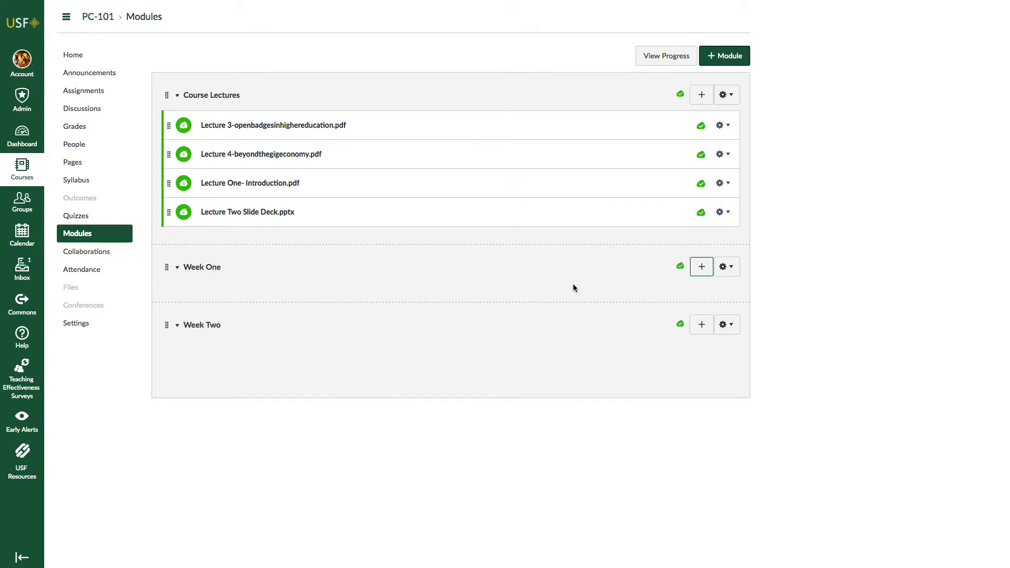
Add the existing assignment History of Your Devices to the Week One module without indentation.
left_click(701, 268)
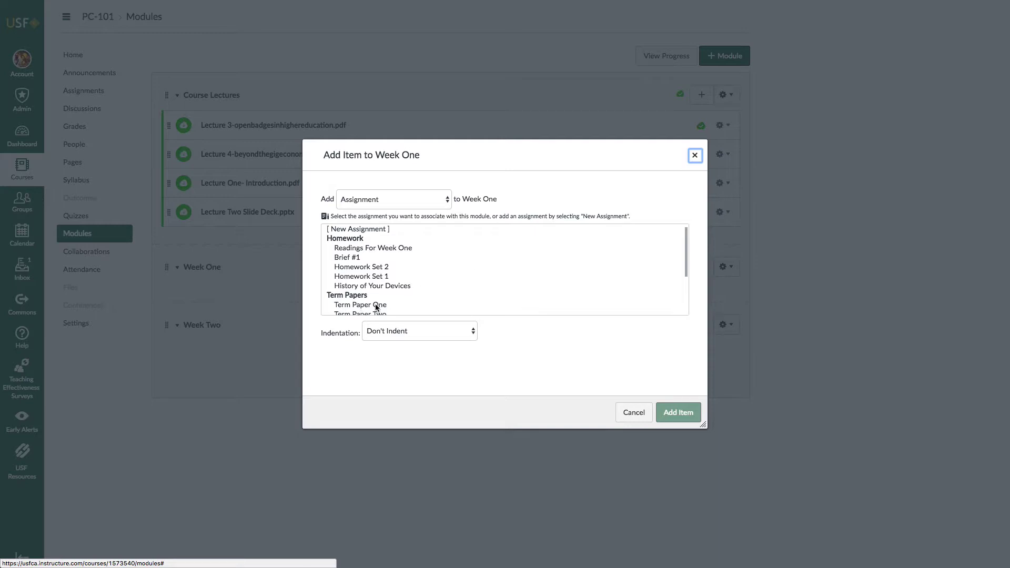
left_click(389, 286)
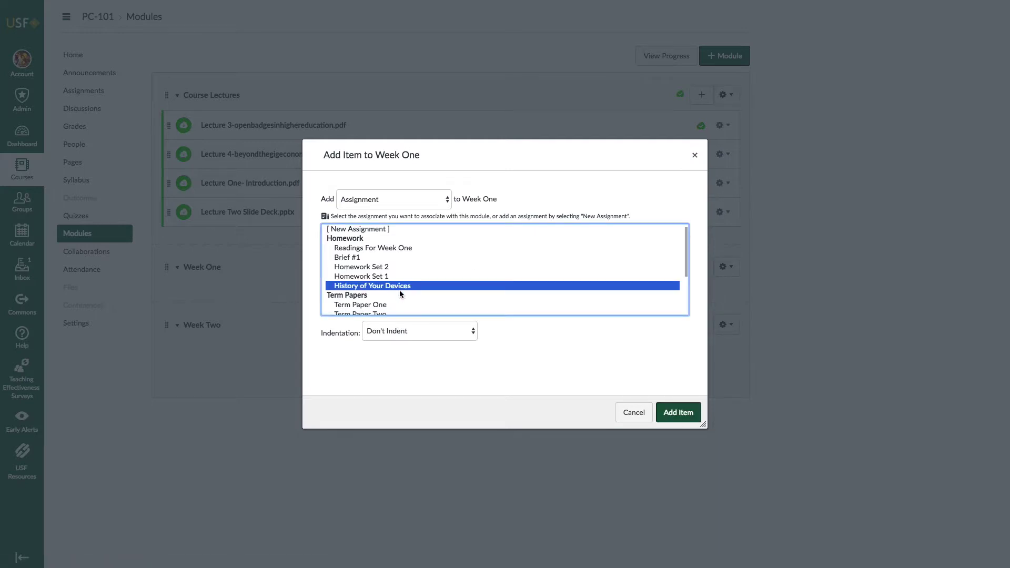
left_click(678, 412)
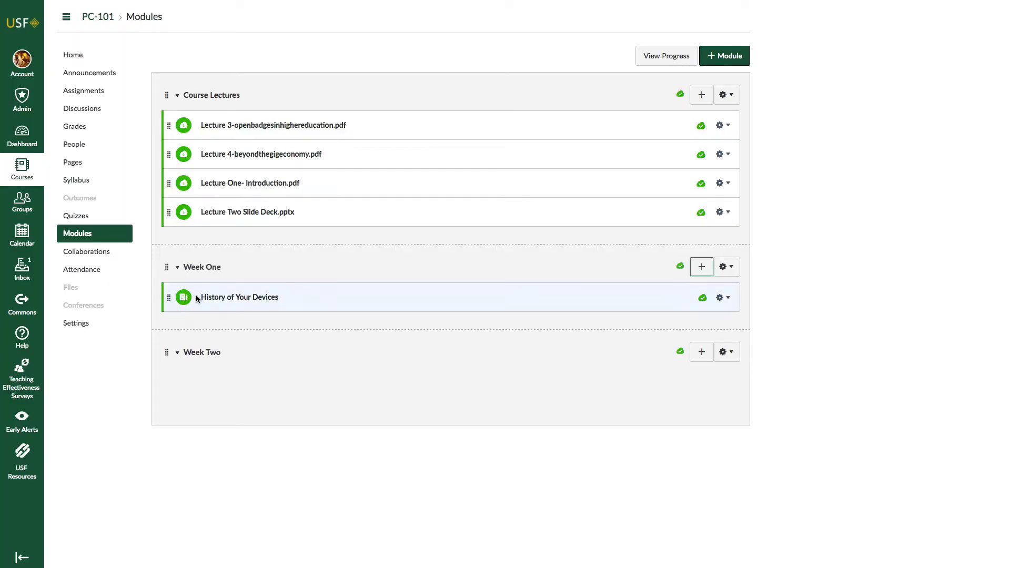
Add the discussion Describe Your Comfort Level with Computers to Week One and move it above History of Your Devices.
left_click(698, 270)
left_click(449, 205)
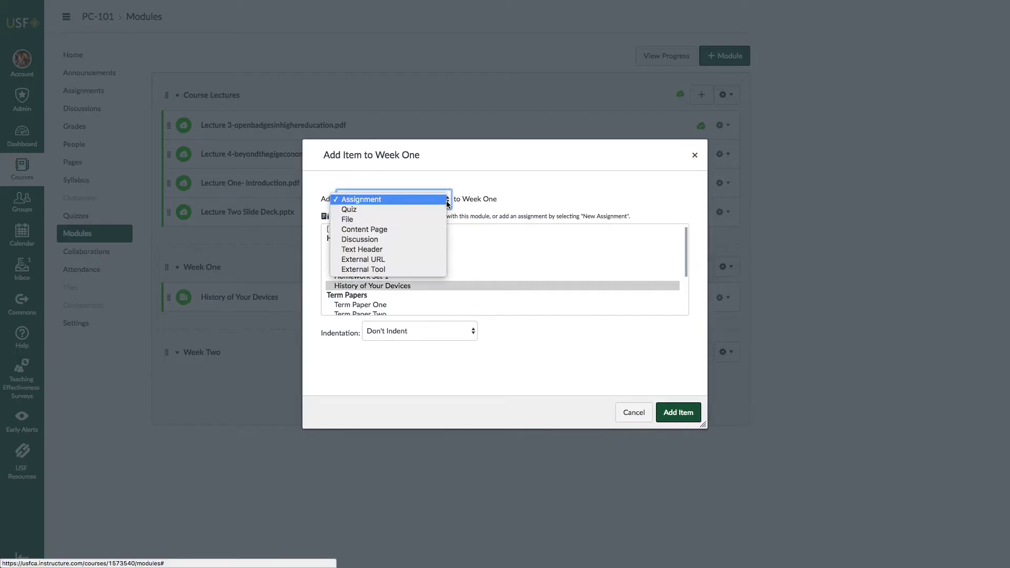
left_click(423, 240)
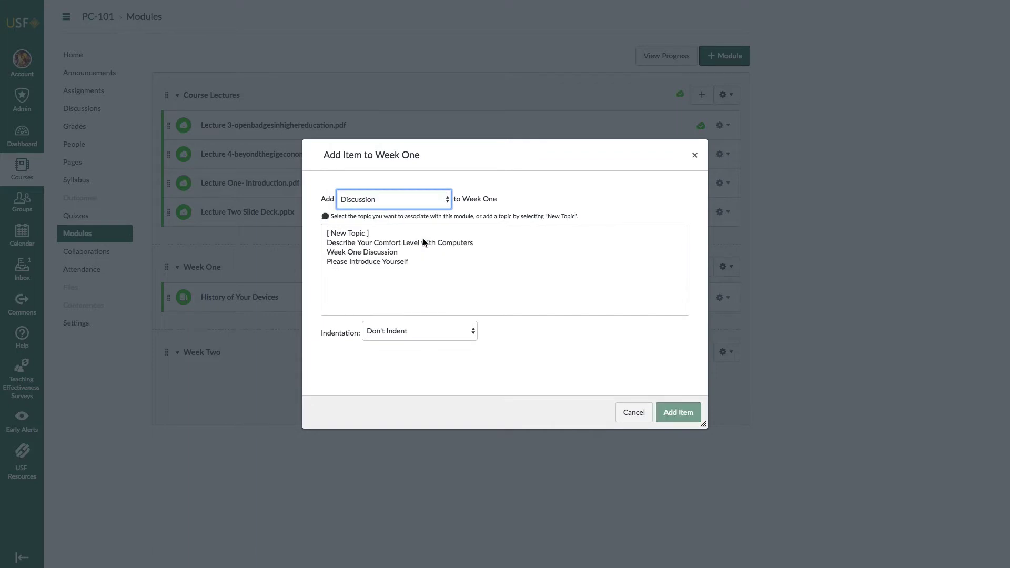
left_click(395, 242)
left_click(672, 413)
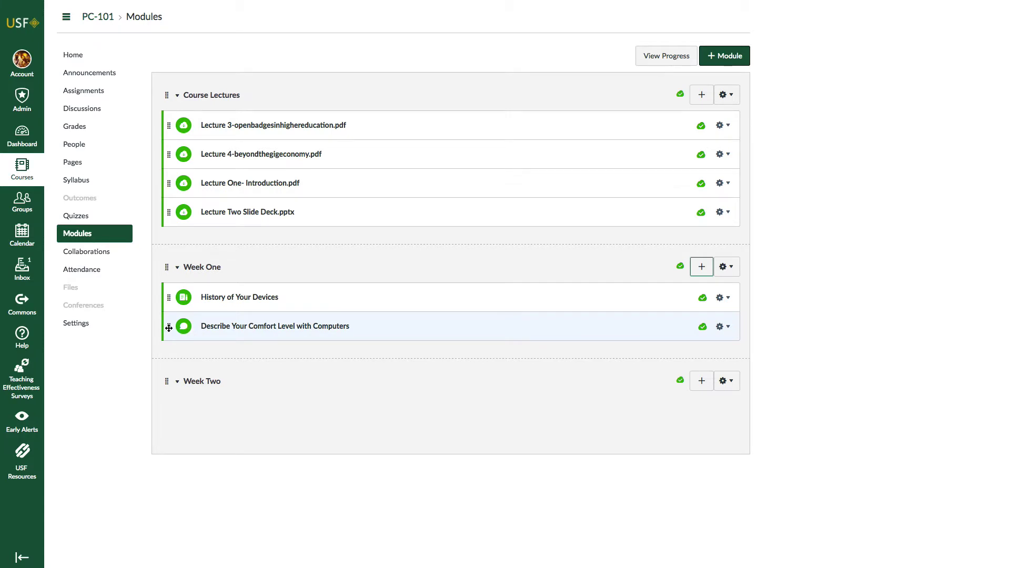
left_click_drag(169, 328, 172, 294)
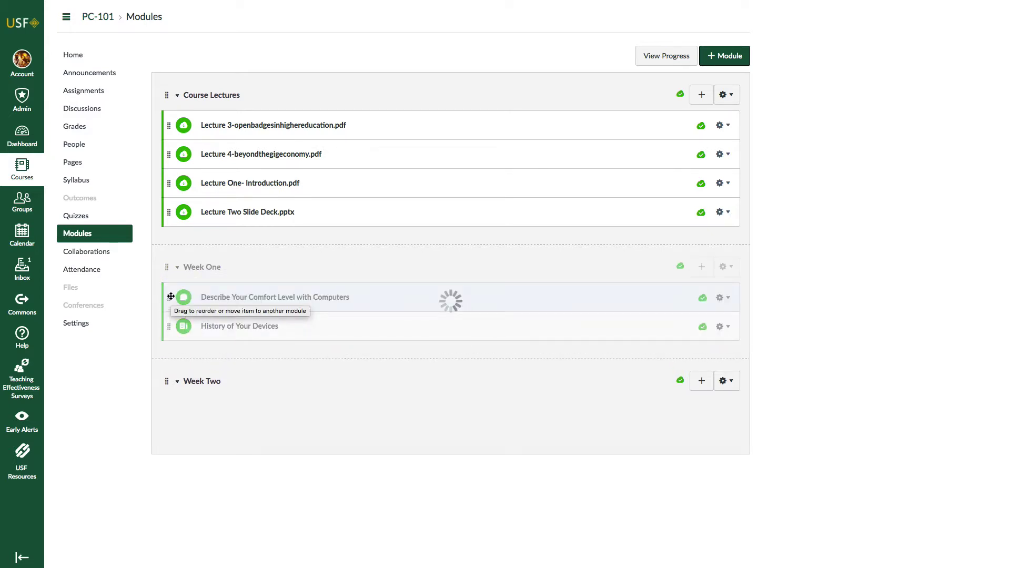
Add the content pages Module 20: Basics of your file system and Module 20: Overview to Week One and place them directly above History of Your Devices.
left_click(701, 268)
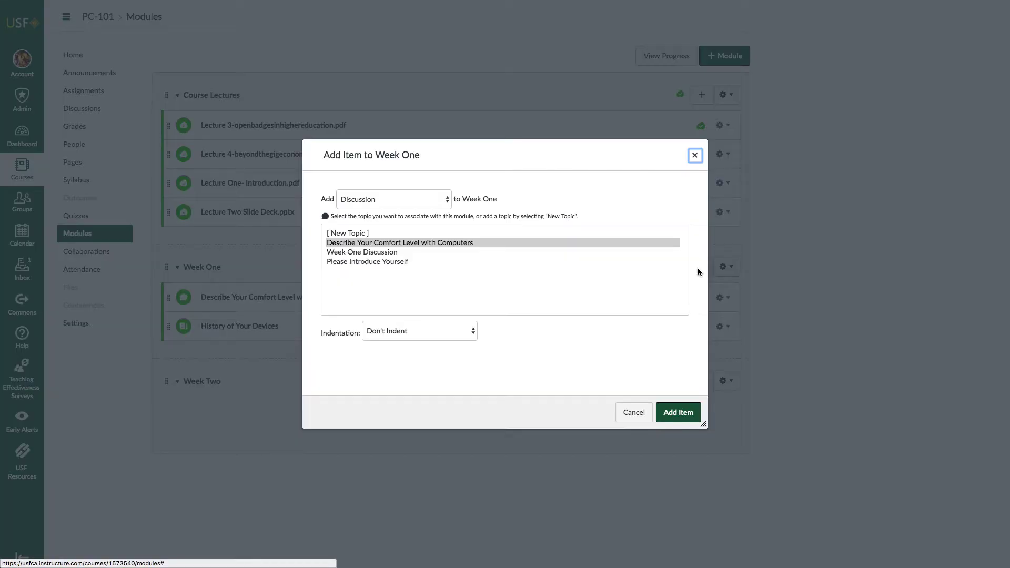
left_click(448, 202)
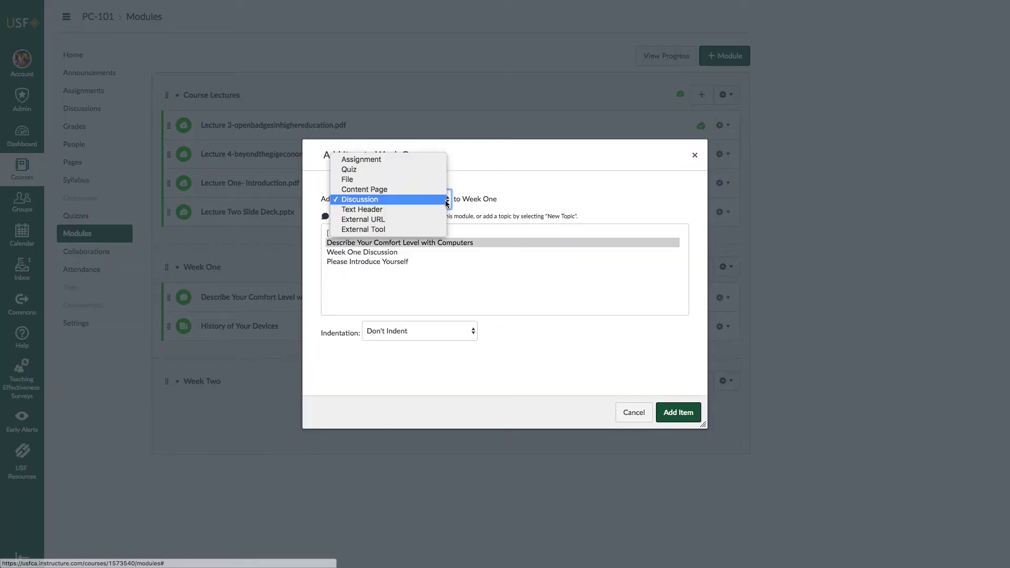
left_click(393, 189)
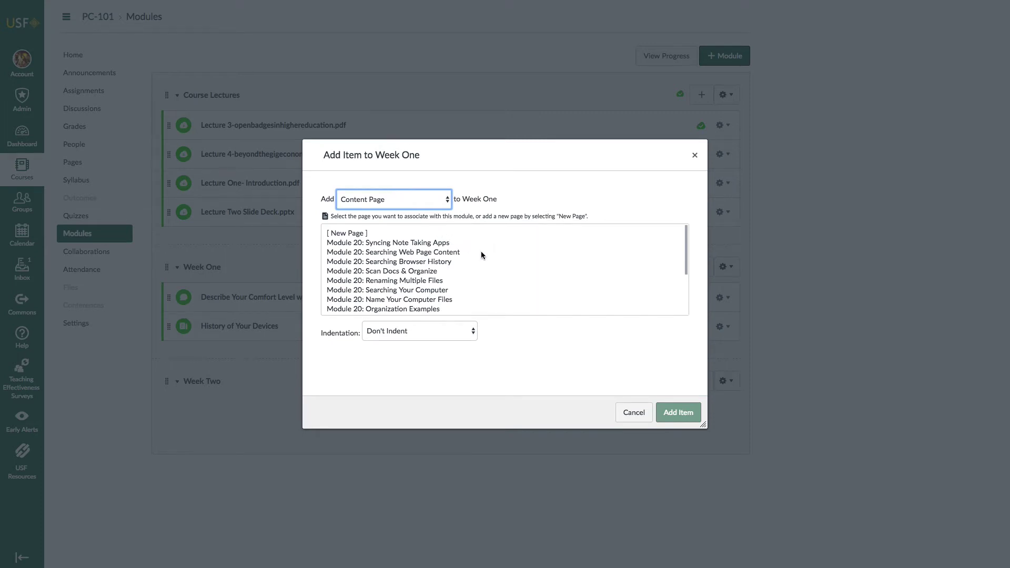
scroll(483, 252, "down", 1)
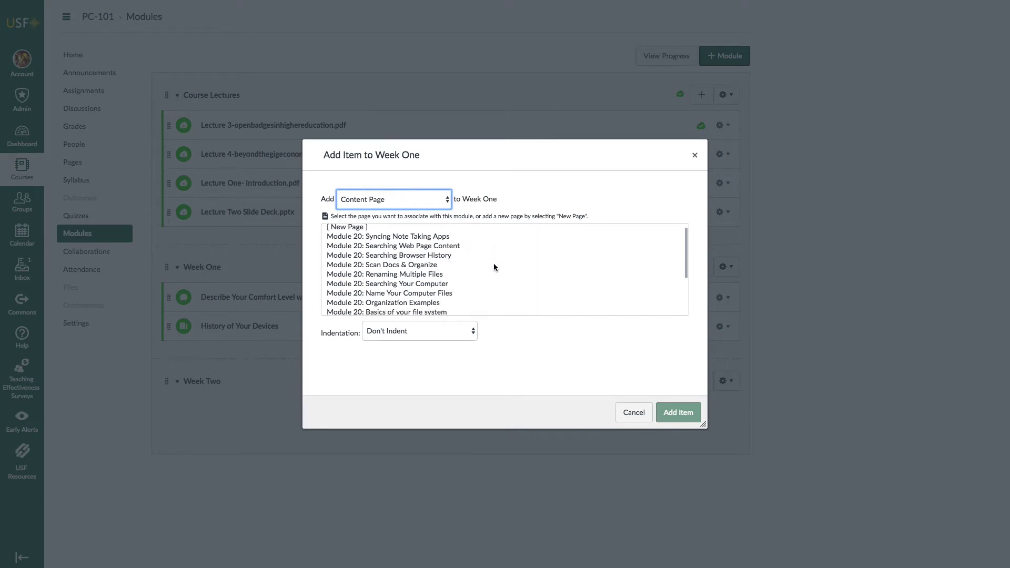
left_click(405, 256)
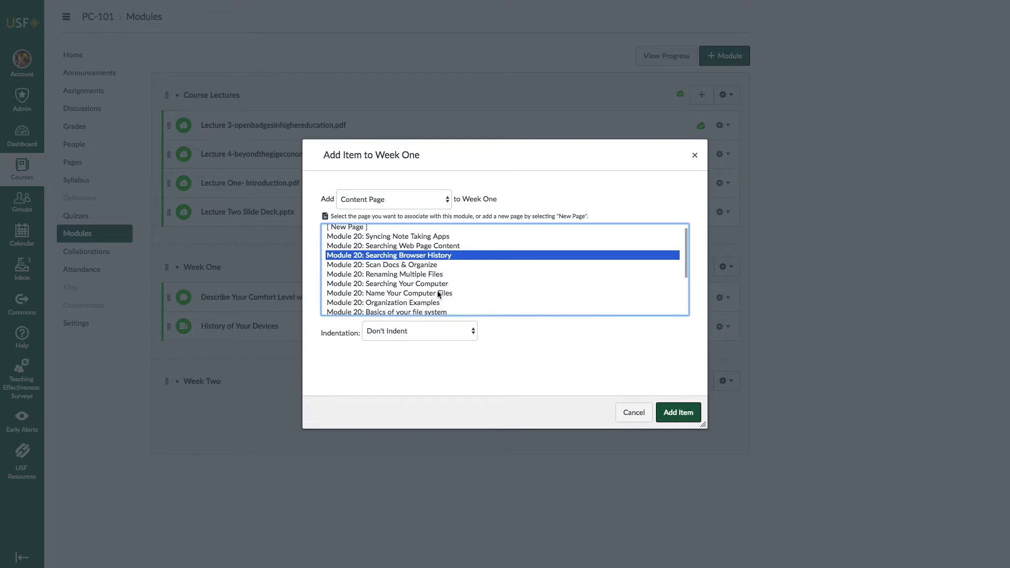
scroll(436, 304, "down", 1)
scroll(433, 303, "down", 1)
left_click(391, 300)
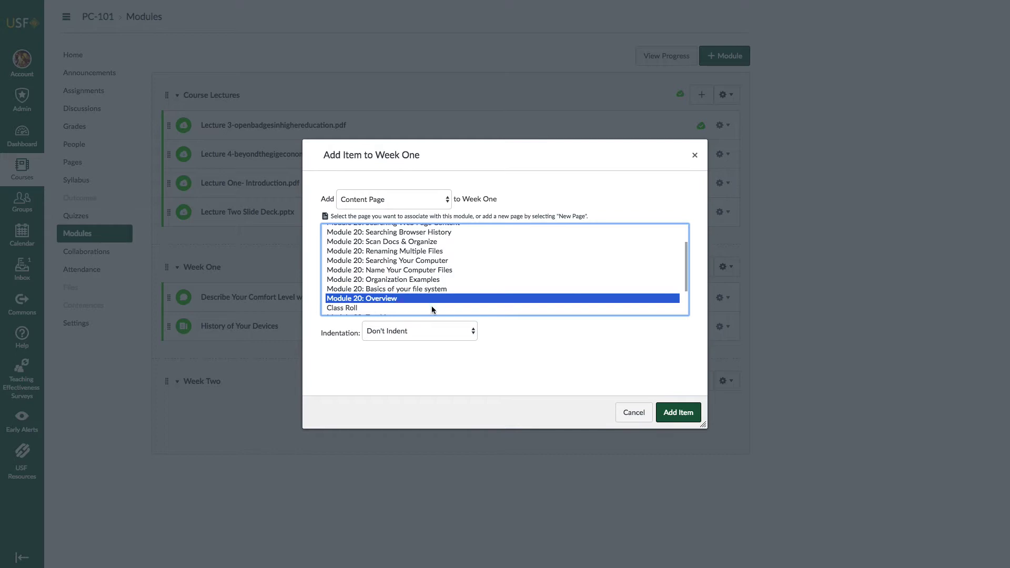
left_click(390, 290, "shift")
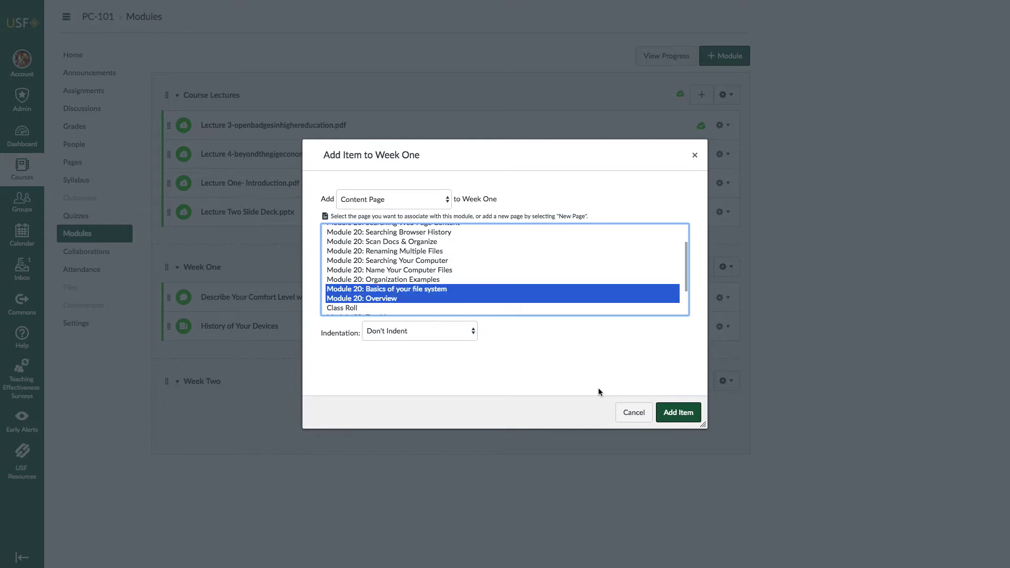
left_click(678, 413)
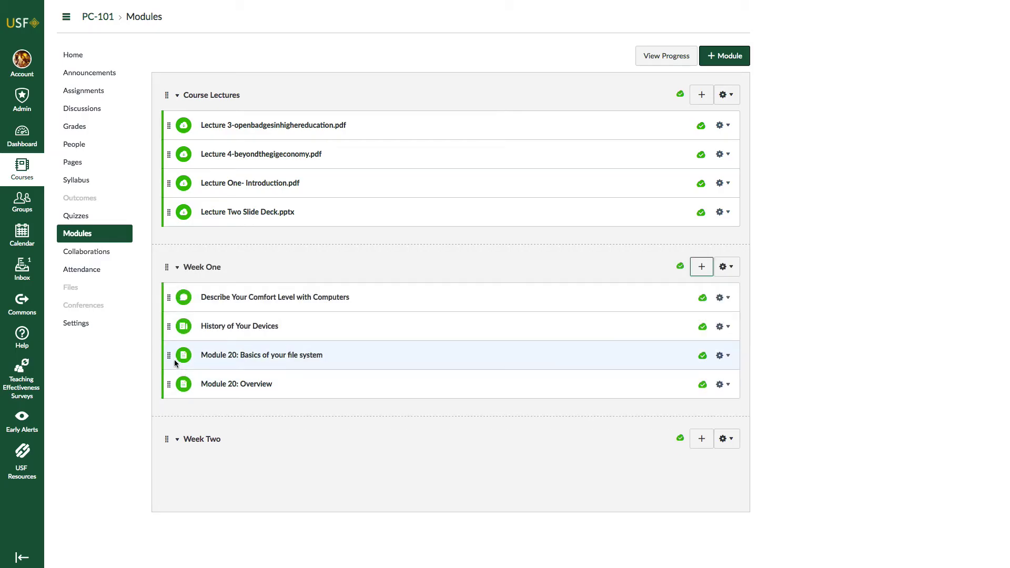
left_click_drag(174, 361, 177, 299)
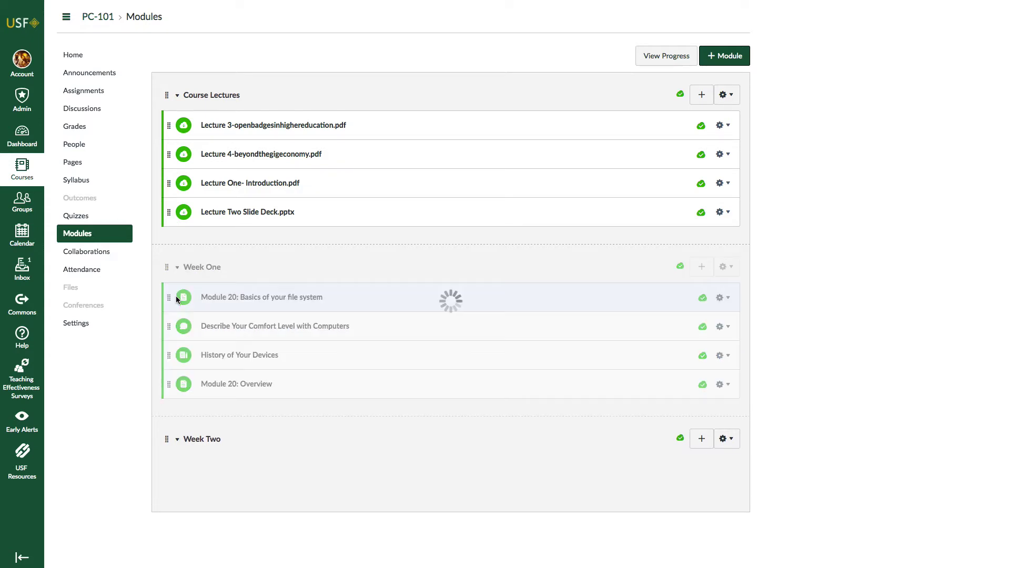
left_click_drag(169, 382, 171, 290)
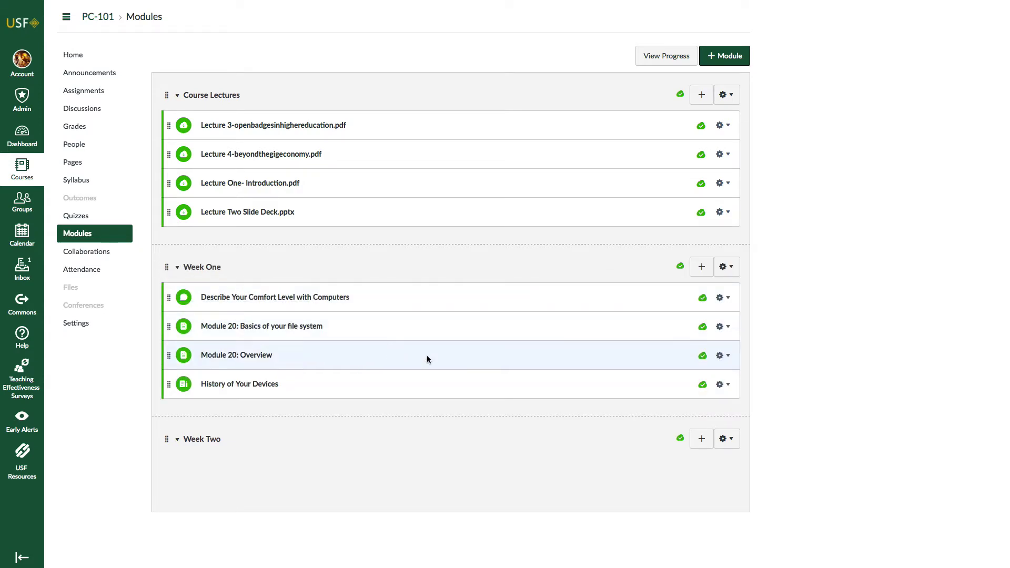
Add the existing quiz Computer Navigation to the Week One module without indentation.
left_click(701, 267)
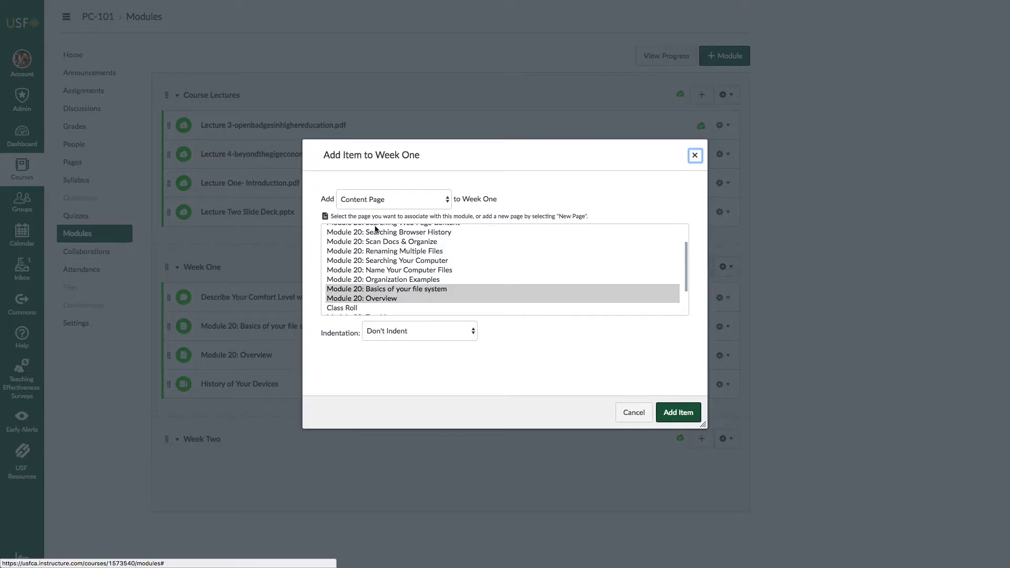
left_click(387, 200)
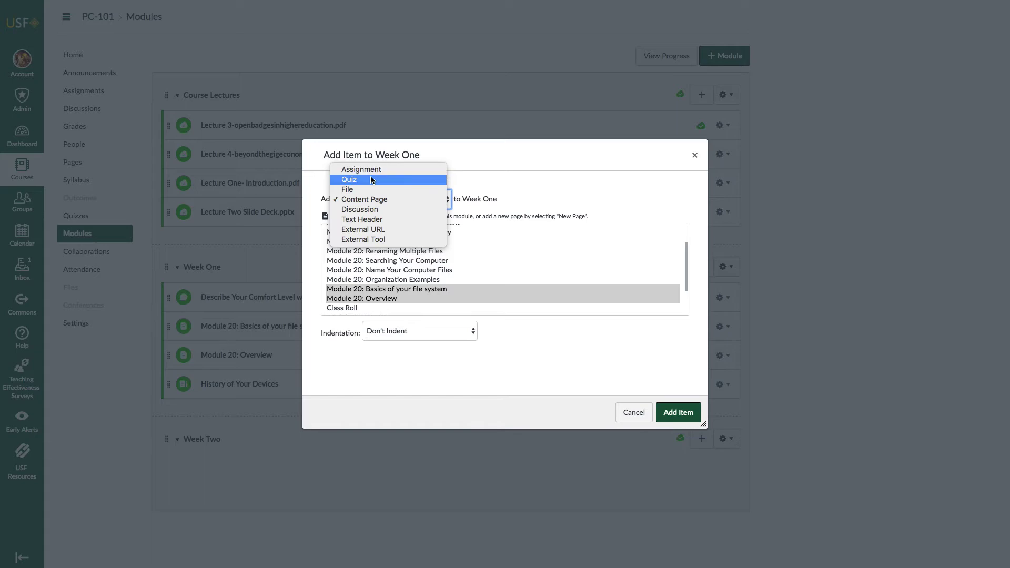
left_click(371, 180)
left_click(362, 242)
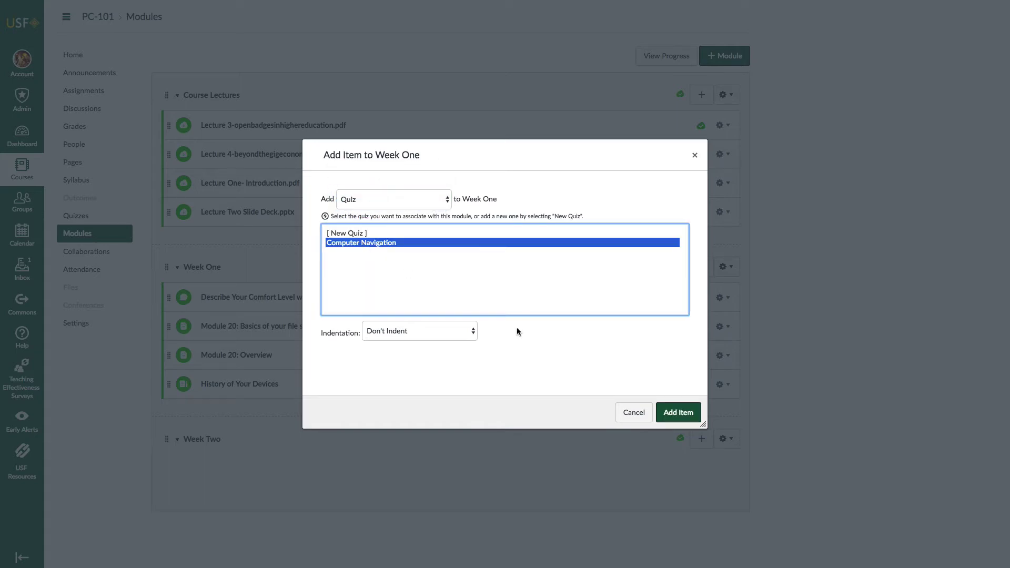
left_click(678, 413)
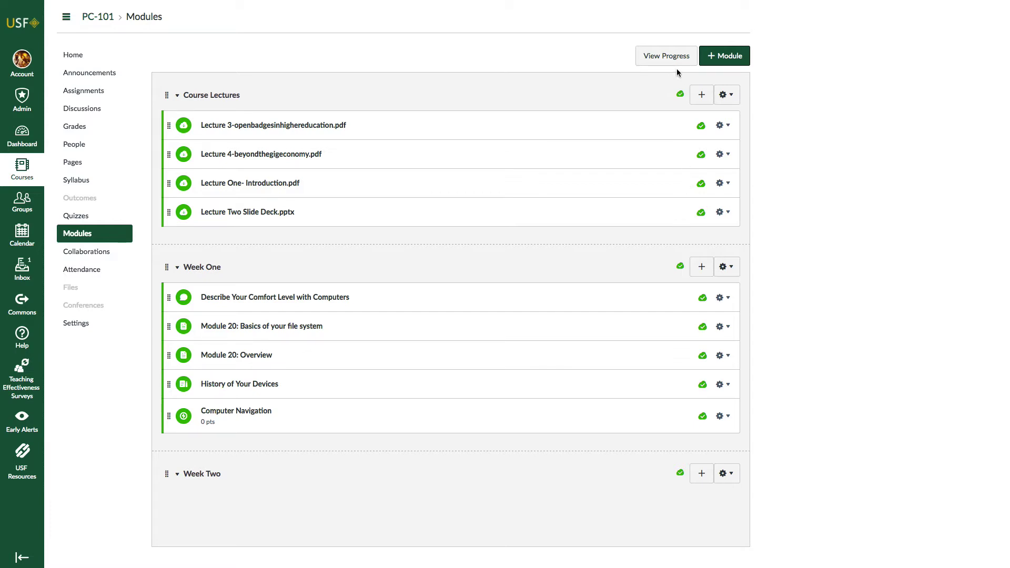
Add the text header "This Module Contains links to all Course Lectures. It will be updated on regular basis" to the Course Lectures module.
left_click(702, 96)
left_click(377, 203)
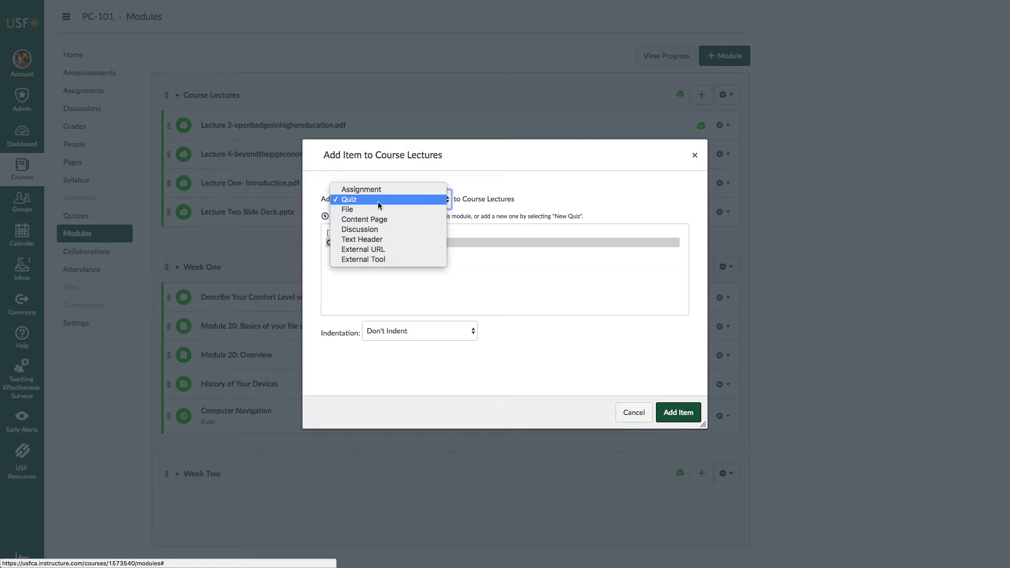
left_click(384, 240)
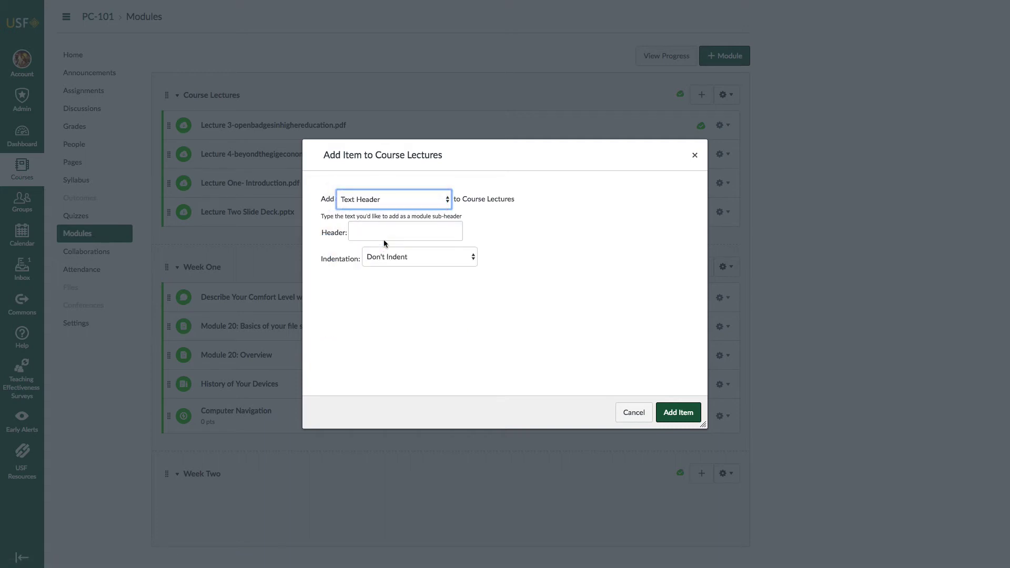
left_click(370, 231)
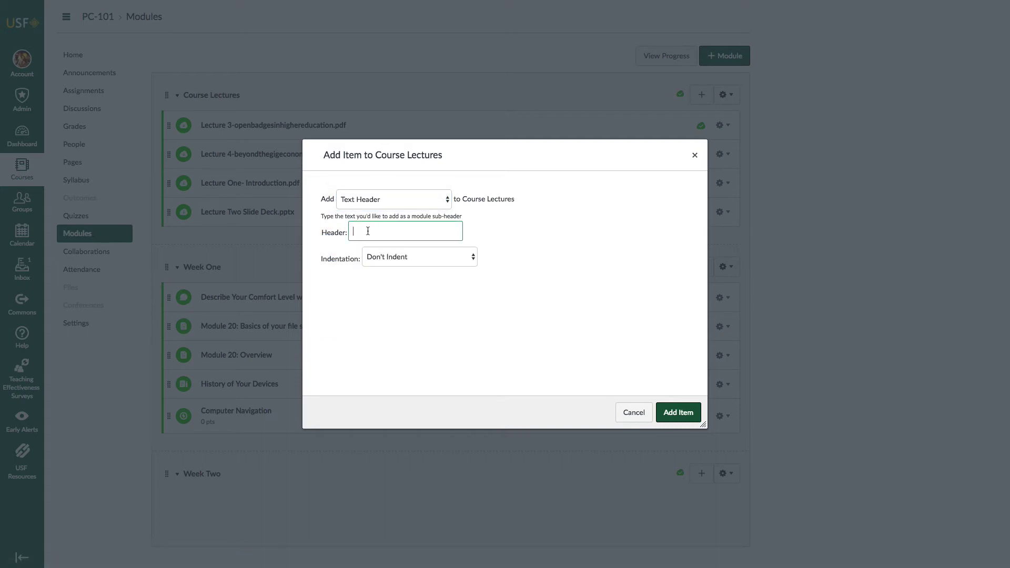
type("This Module Contains links to all Course Lectures. It will be updated on regular basis")
left_click(678, 412)
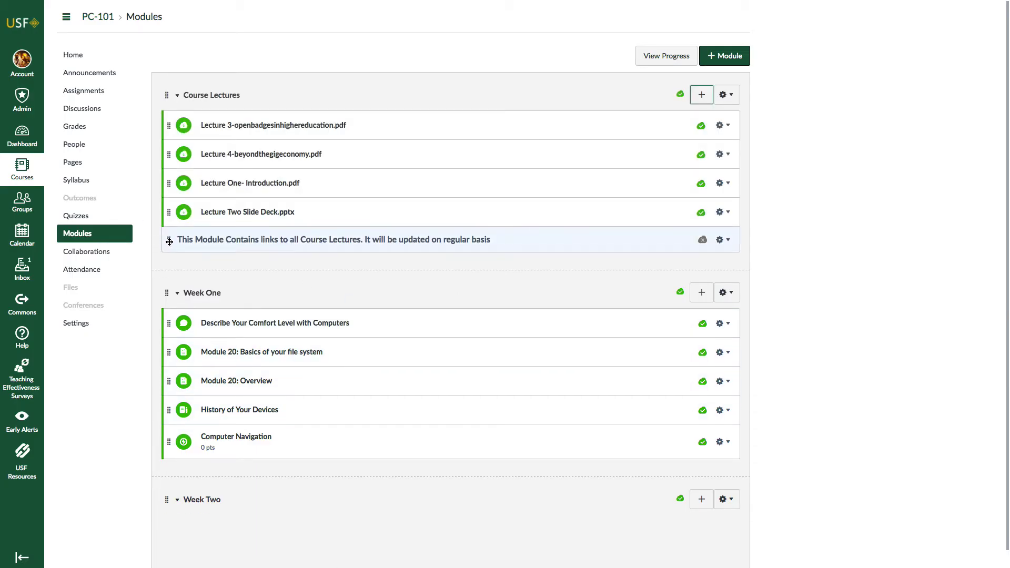
Move the new text header above all lecture files in the Course Lectures module and publish it.
left_click_drag(169, 241, 191, 122)
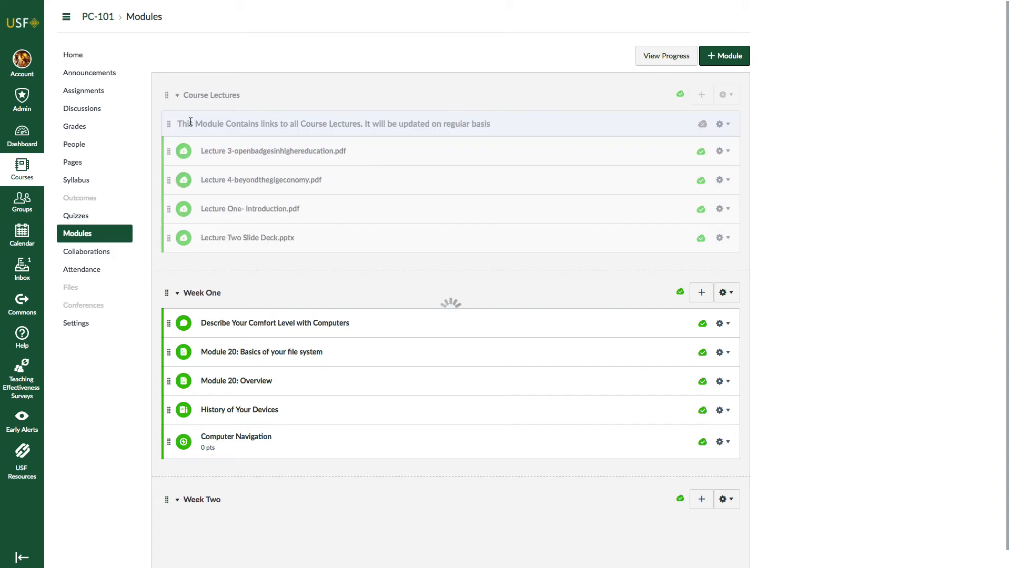
left_click(703, 126)
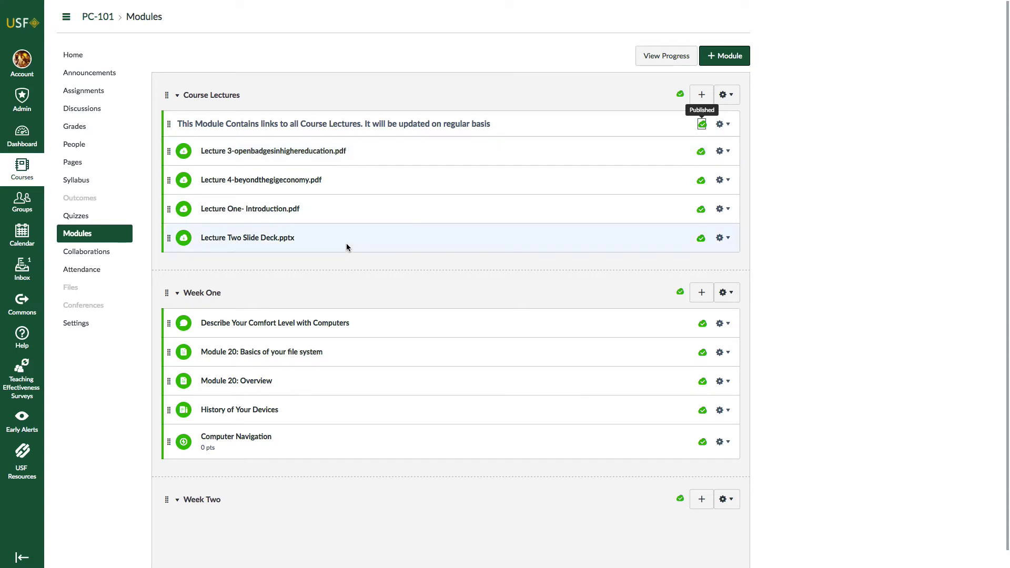
Add the text header "Please view and complete all items below. Completing this module will help you assess your computer comfort level." at the top of Week One.
scroll(345, 245, "down", 1)
scroll(345, 250, "down", 1)
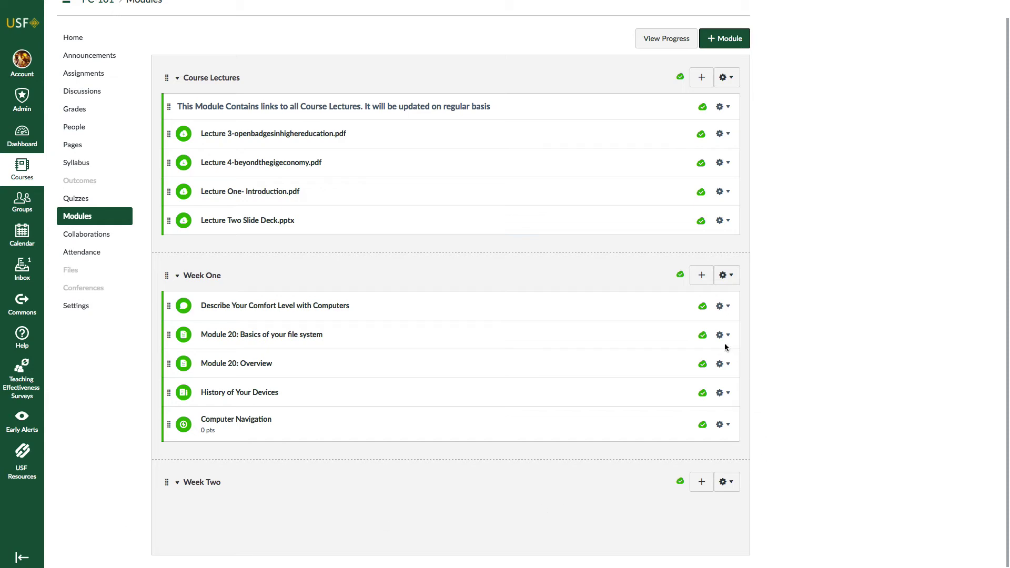
left_click(697, 277)
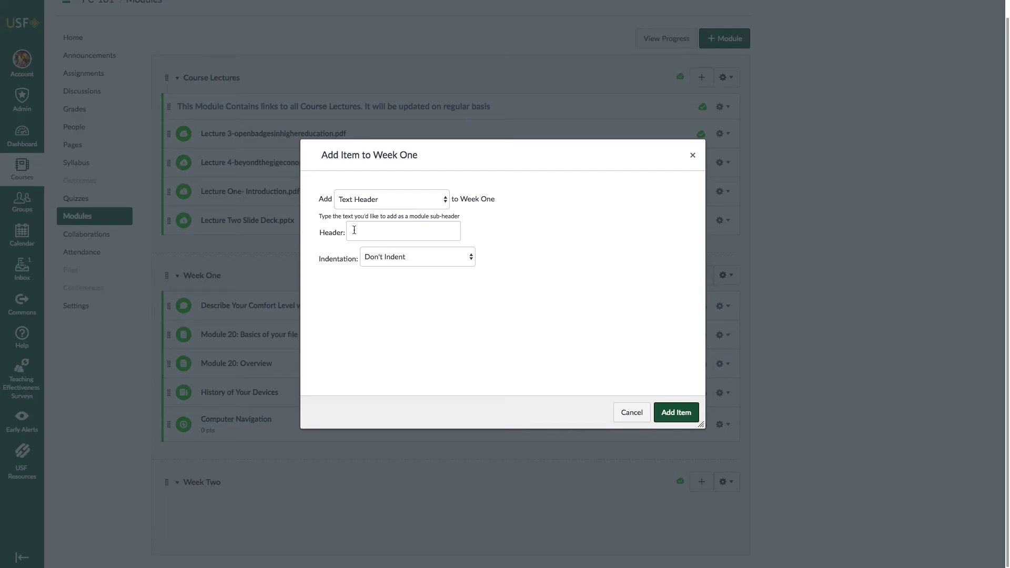
left_click(354, 230)
type("Please view and complete all items below. Completing this module will help you assess your computer comfort level.")
left_click(669, 413)
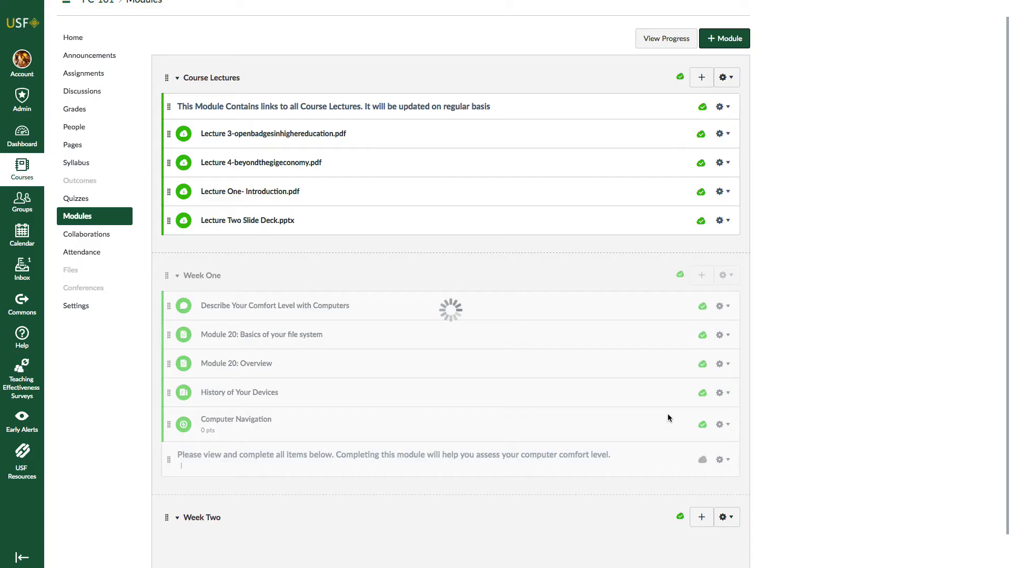
left_click_drag(169, 458, 187, 299)
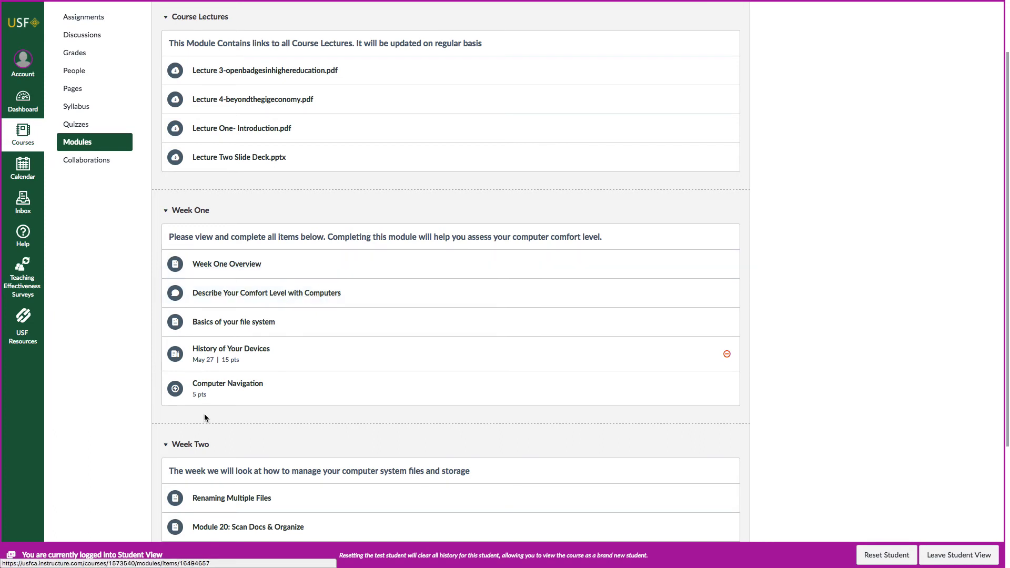
Walk through the Week One module in Student View, going item by item from Week One Overview to the Computer Navigation quiz.
scroll(358, 421, "down", 1)
scroll(359, 424, "down", 2)
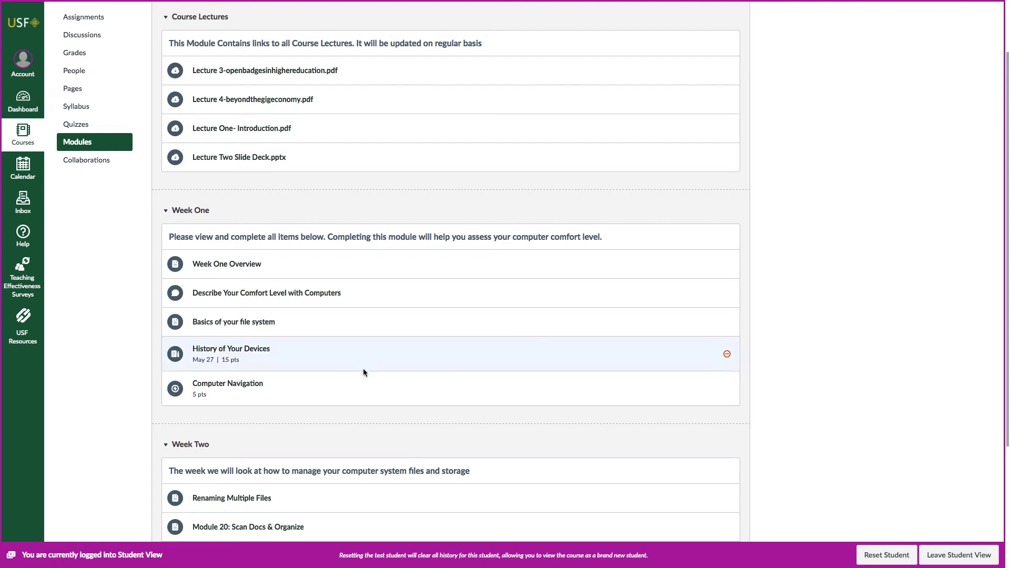
left_click(217, 264)
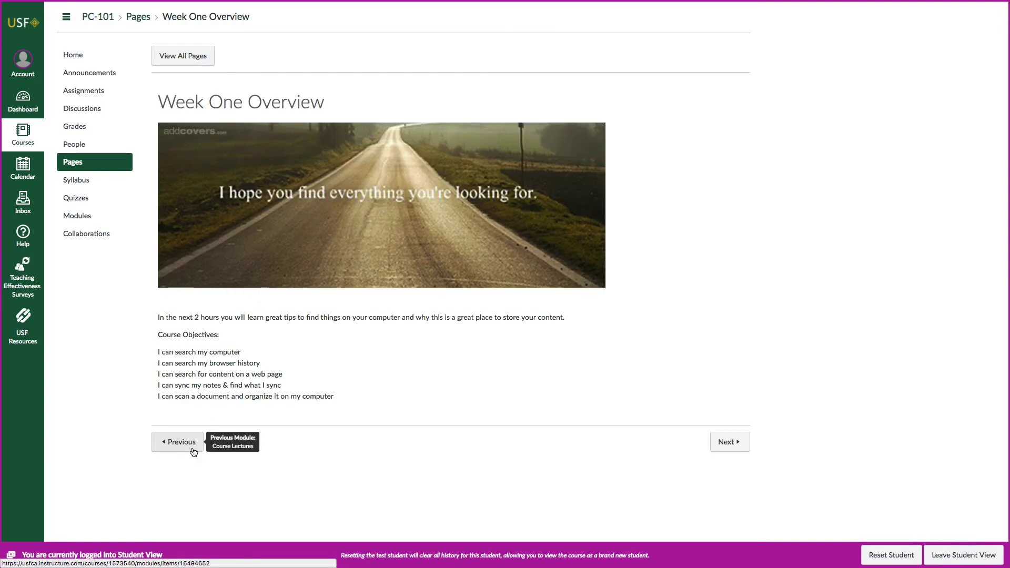
left_click(728, 442)
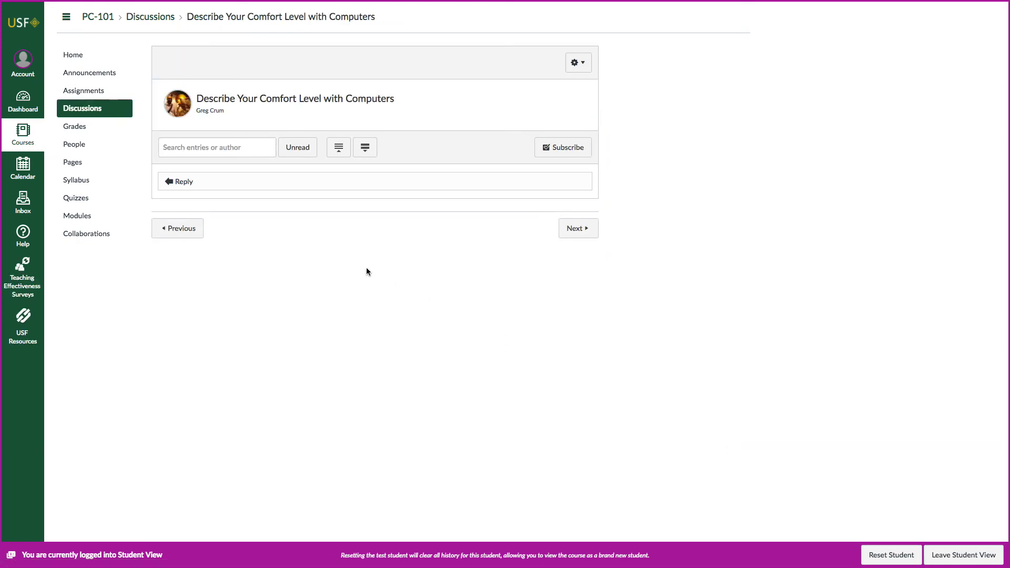
left_click(579, 234)
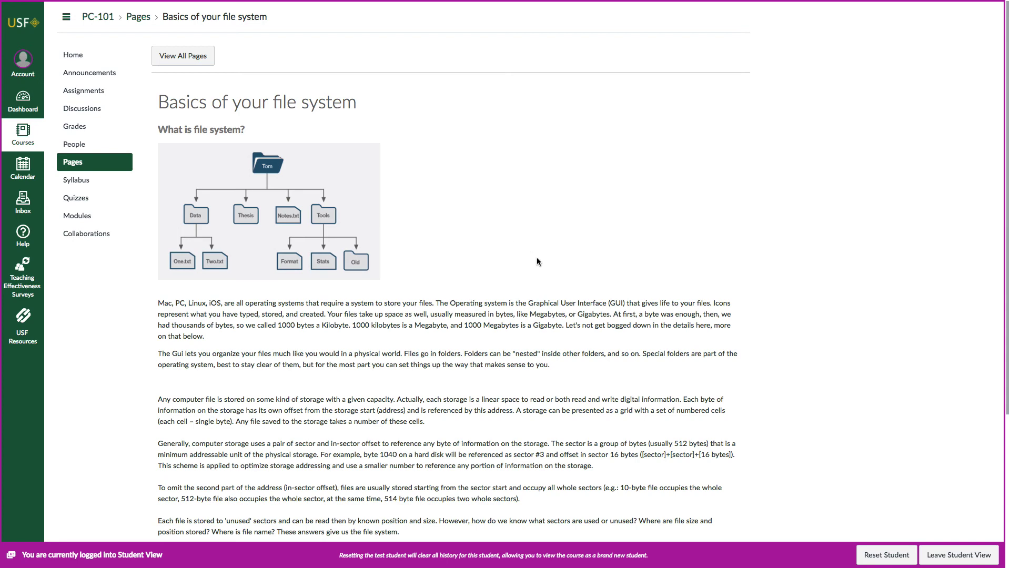
scroll(610, 331, "down", 5)
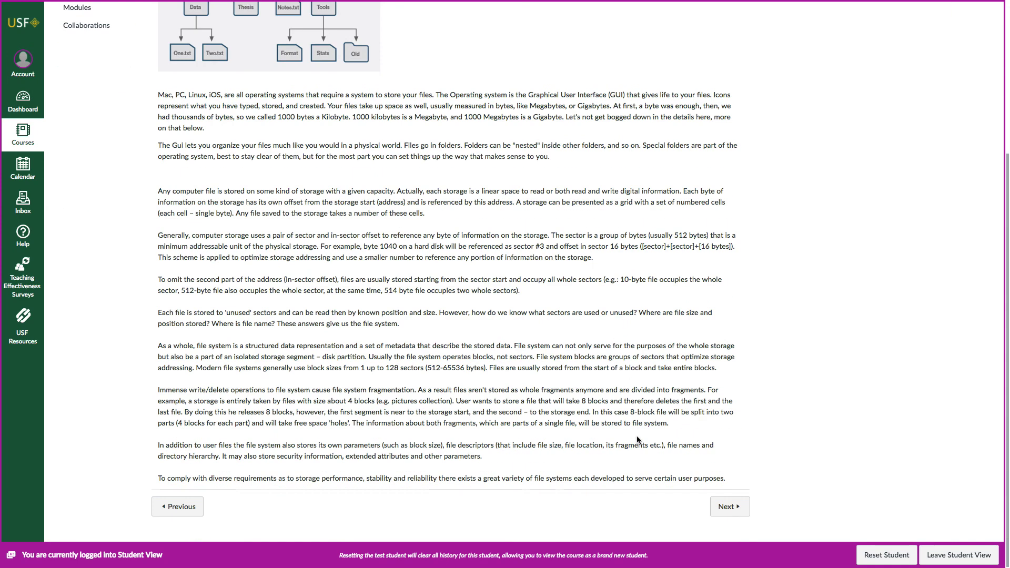
left_click(721, 506)
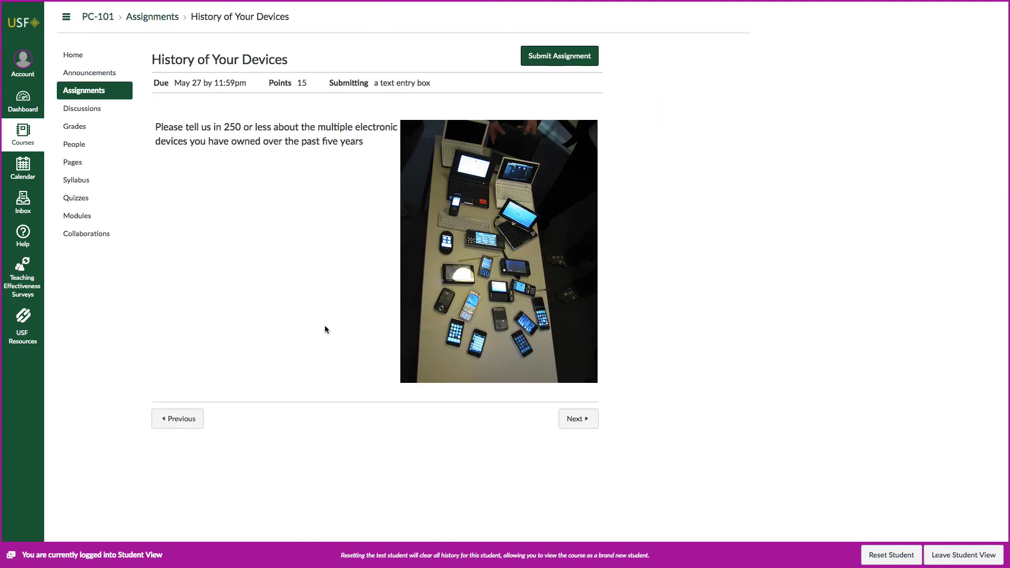
left_click(575, 423)
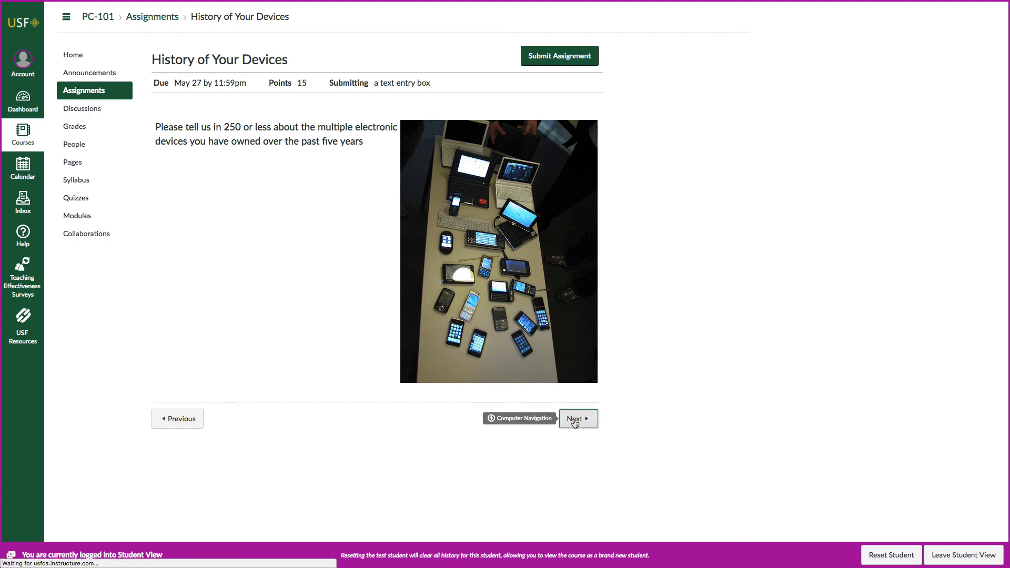